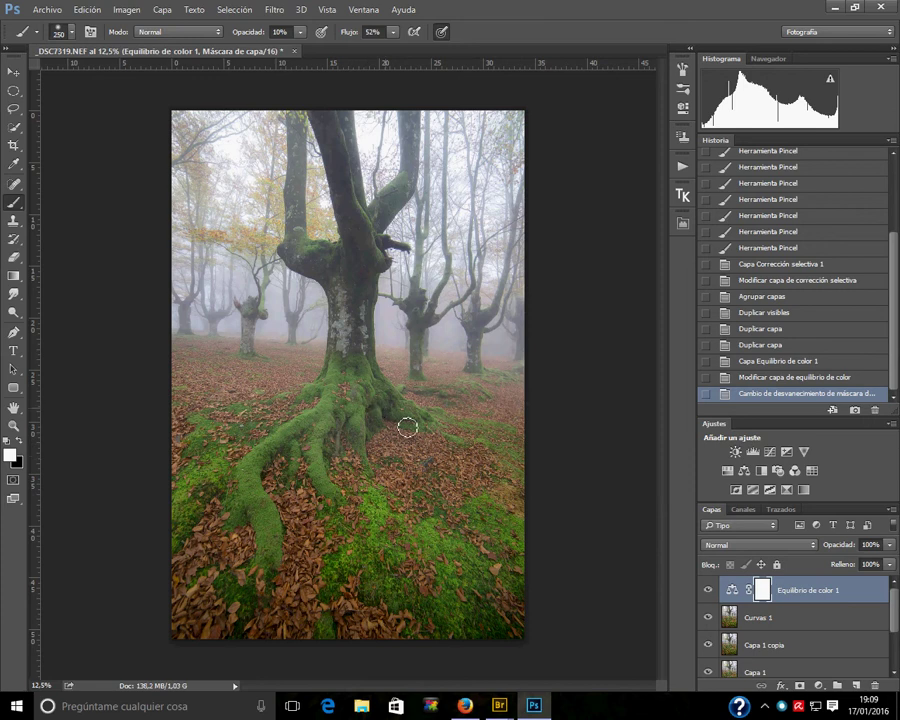
Toggle Equilibrio de color 1 off and on to compare, then reopen its Color Balance settings
click(709, 590)
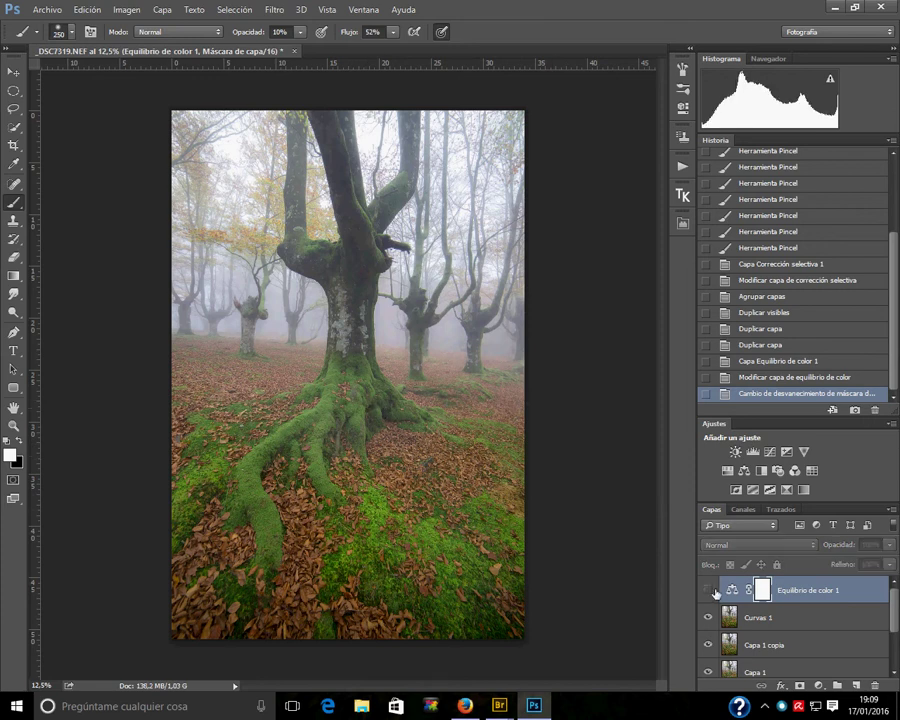
click(714, 591)
click(714, 591)
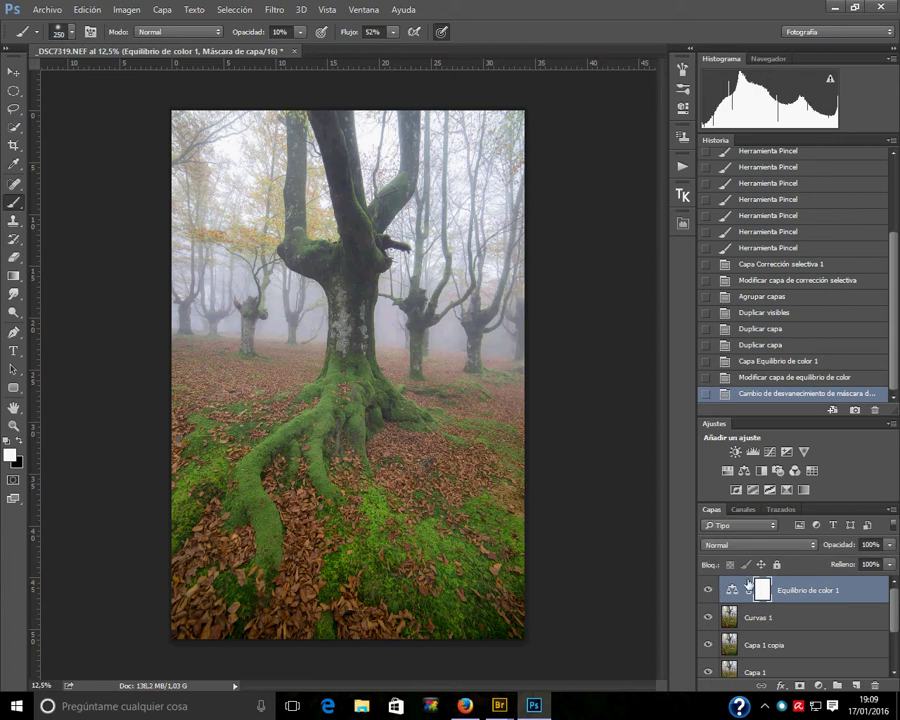
double_click(736, 596)
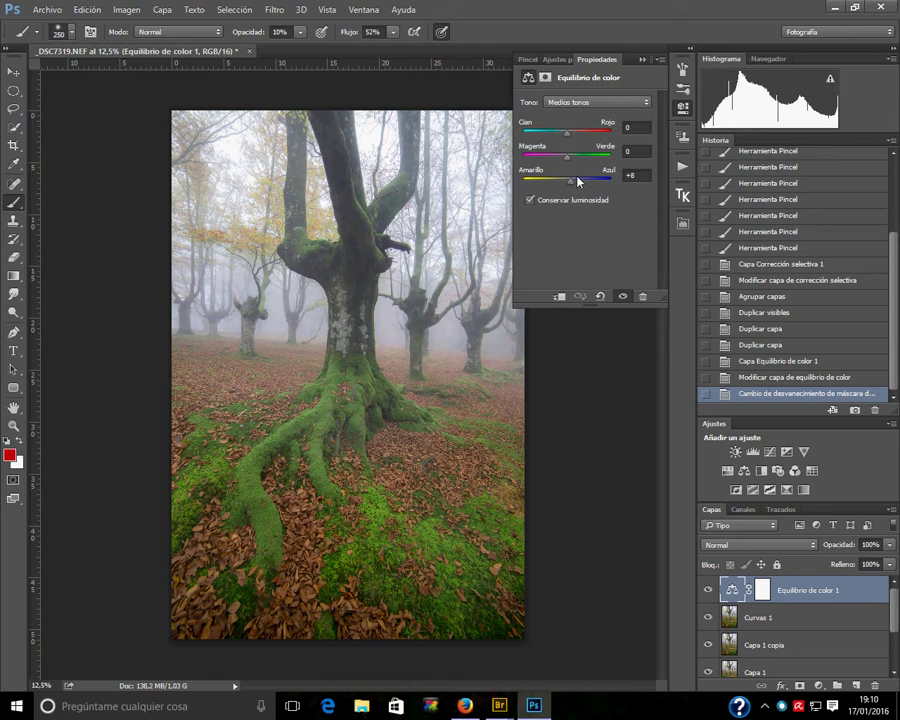
Fine-tune the midtones Amarillo–Azul slider, trying extremes and settling at +6
drag(571, 186, 570, 182)
drag(571, 186, 569, 186)
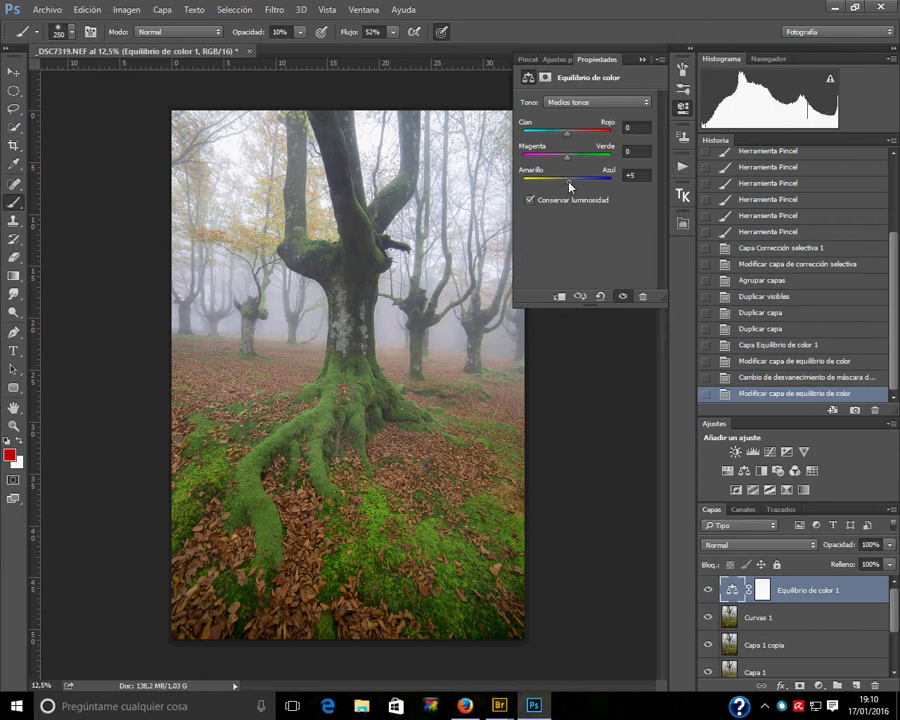
mouse_move(569, 186)
mouse_down()
mouse_move(557, 193)
mouse_move(570, 196)
mouse_up()
Close Properties and select every layer from Equilibrio de color 1 down to Grupo 1
click(641, 60)
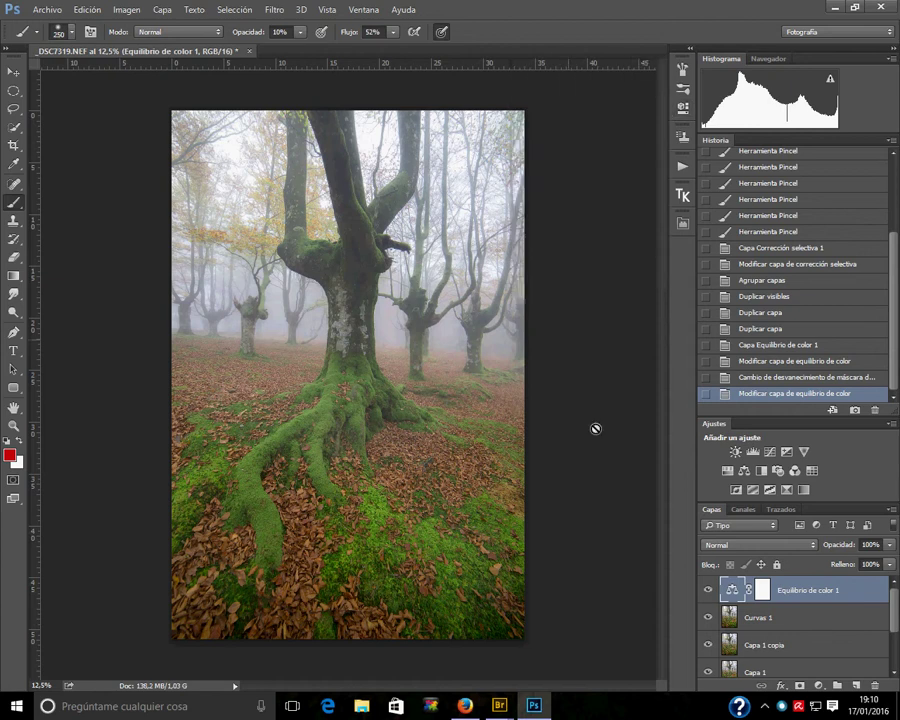
mouse_move(895, 614)
mouse_down()
mouse_move(891, 690)
mouse_move(896, 605)
mouse_up()
scroll(896, 605, down, 1)
scroll(896, 605, up, 1)
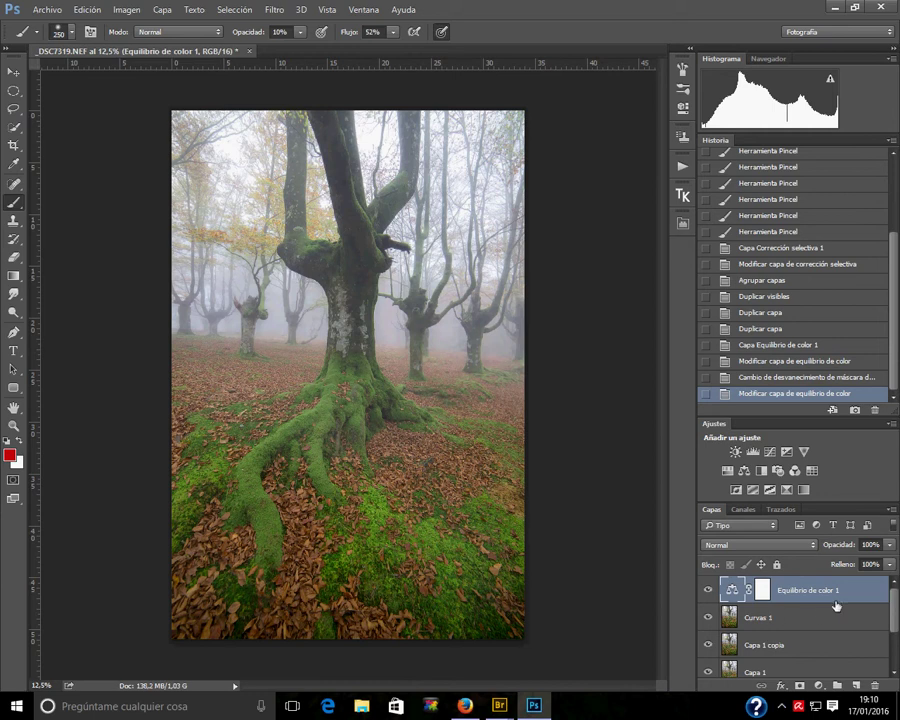
scroll(836, 606, down, 3)
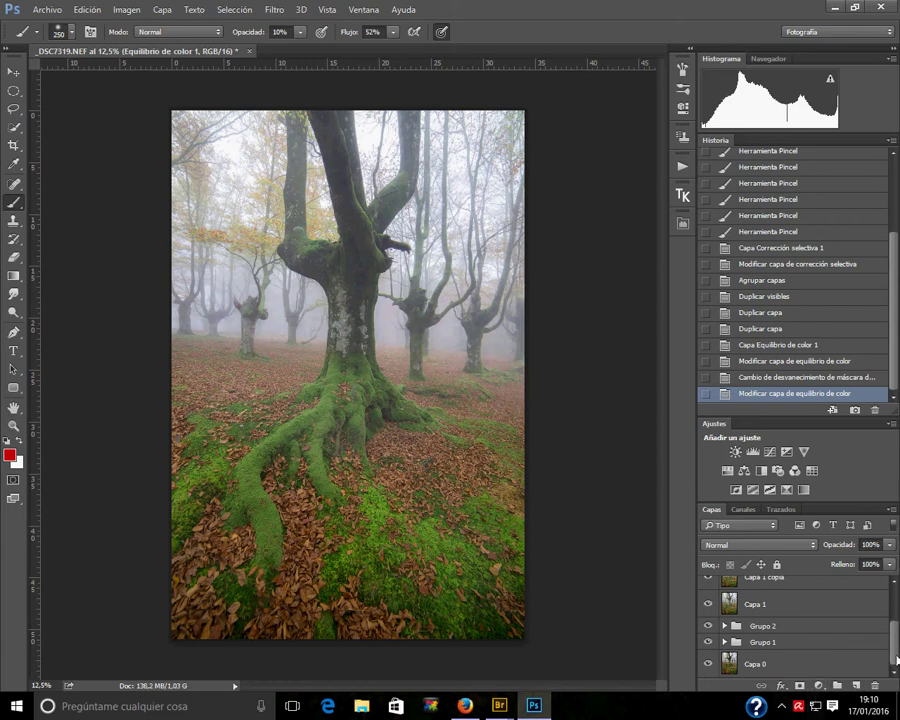
mouse_move(897, 660)
mouse_down()
mouse_move(897, 603)
mouse_move(896, 678)
mouse_up()
click(758, 645)
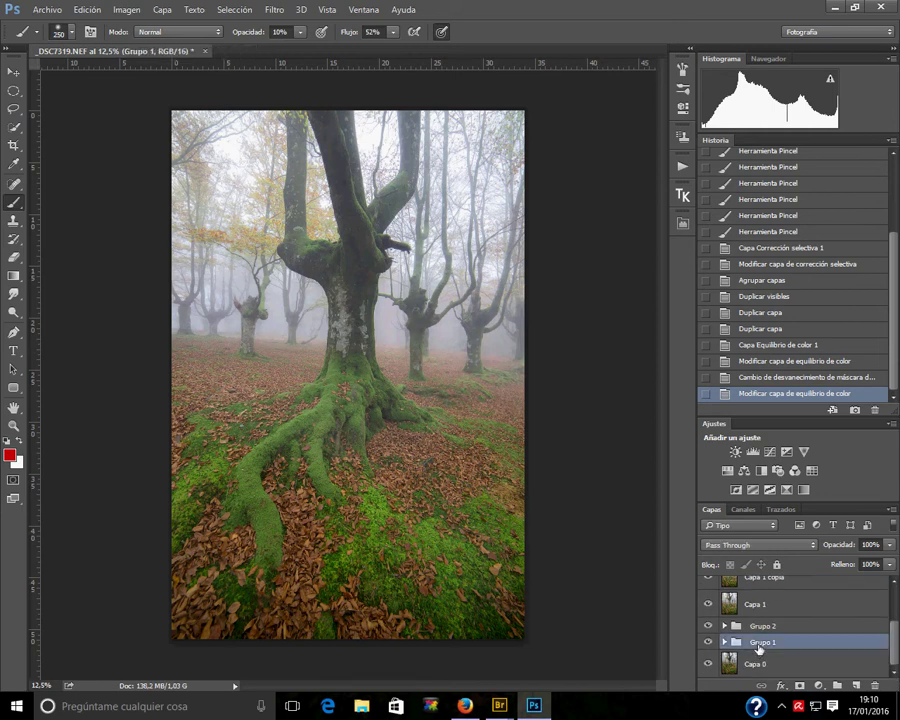
scroll(880, 650, up, 5)
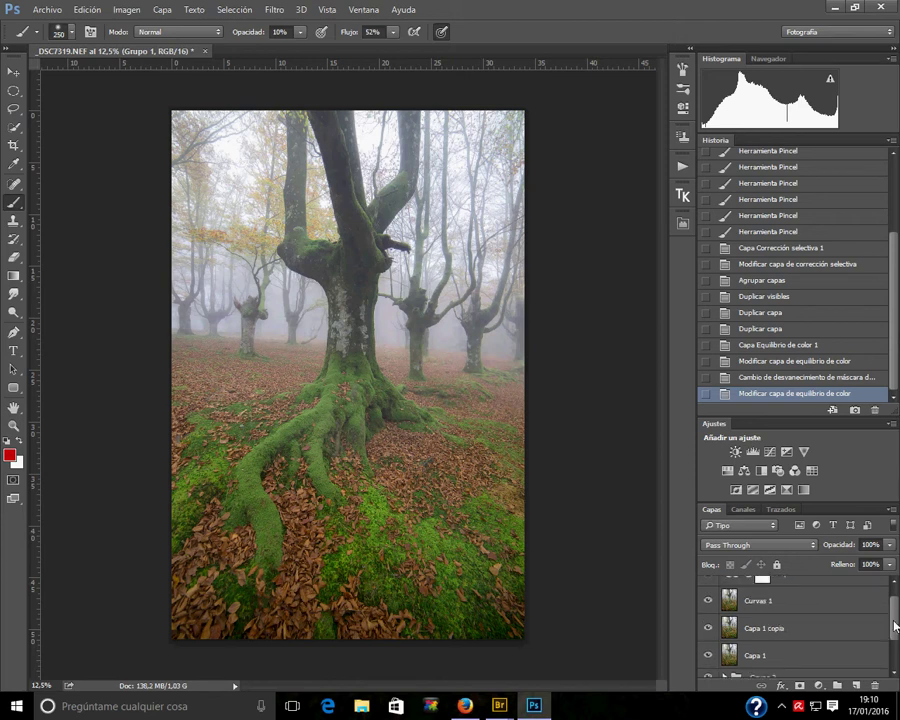
shift+click(786, 597)
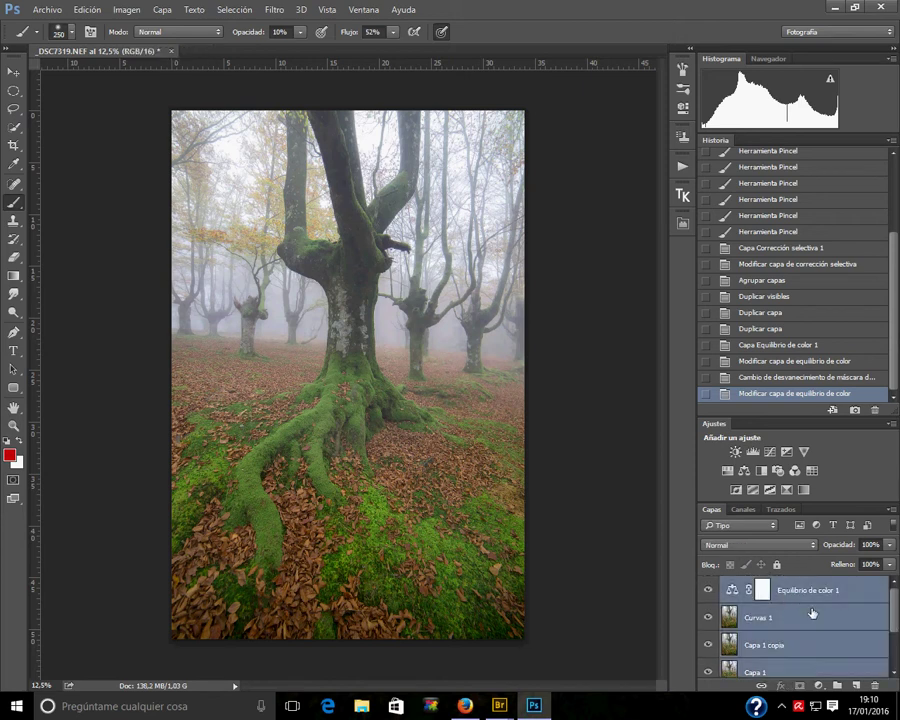
Group the selected layers and merge visible content into a single Capa 2 layer
key(ctrl+g)
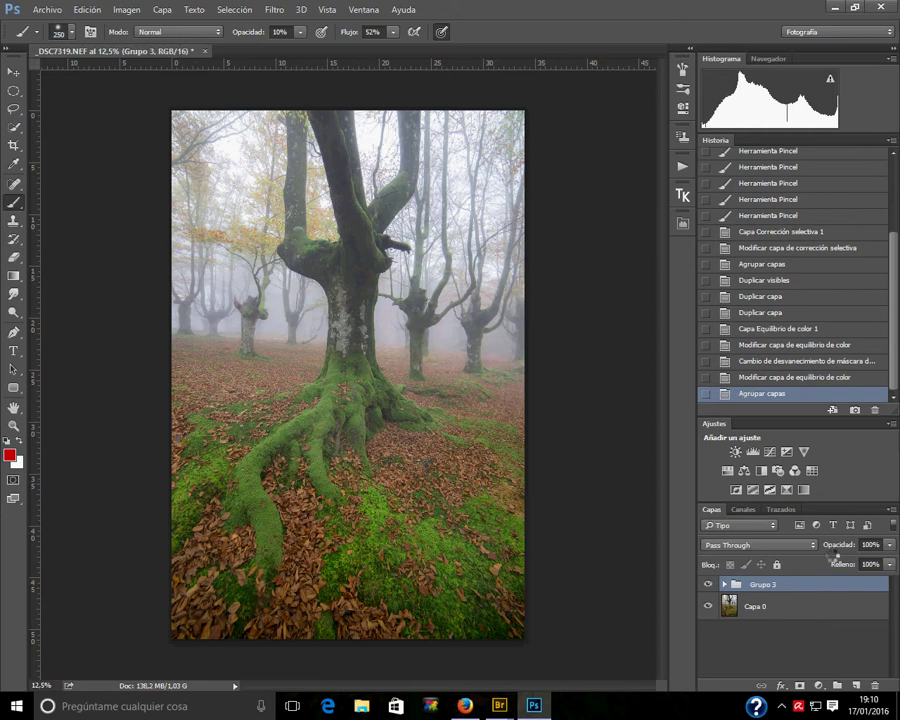
key(ctrl+shift+alt+e)
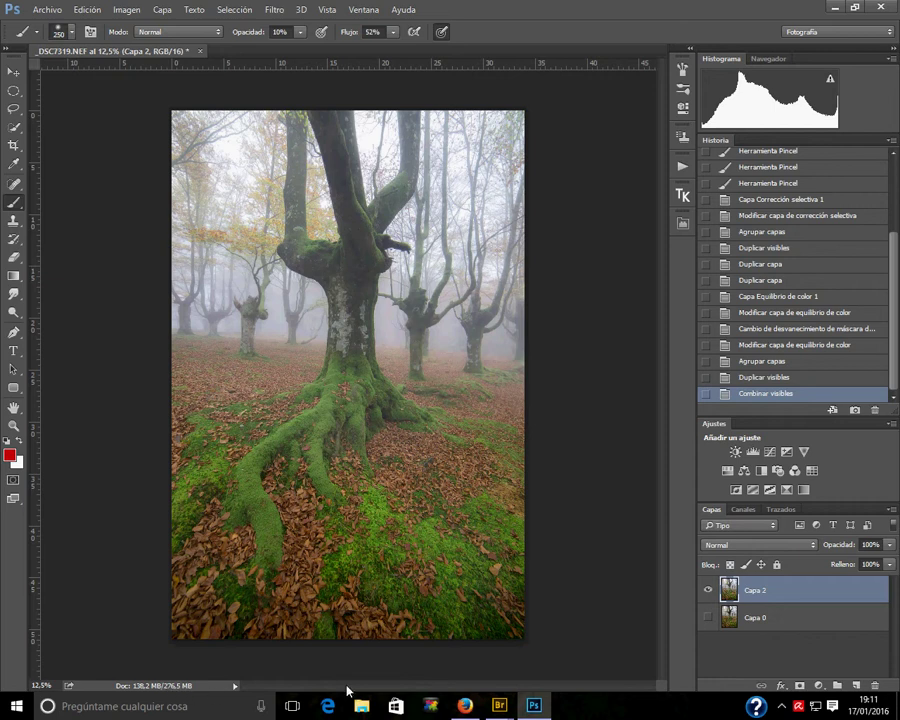
Make Capa 0 visible again and duplicate Capa 2 as Capa 2 copia
click(708, 617)
key(ctrl+j)
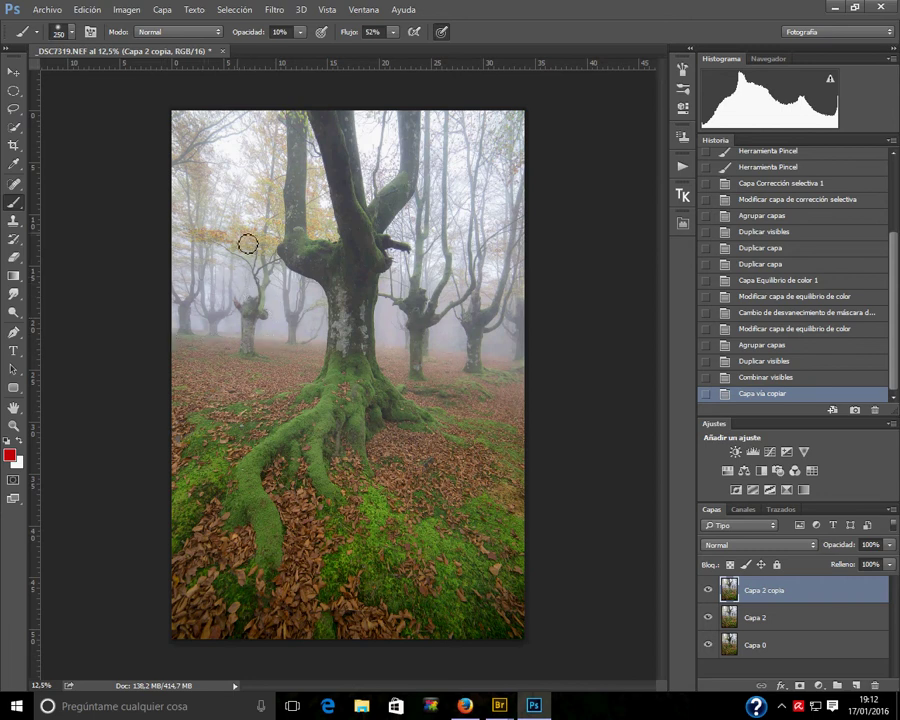
Blend Capa 2 with Trama and Capa 2 copia with Multiplicar, toggling Capa 2 to compare
click(766, 620)
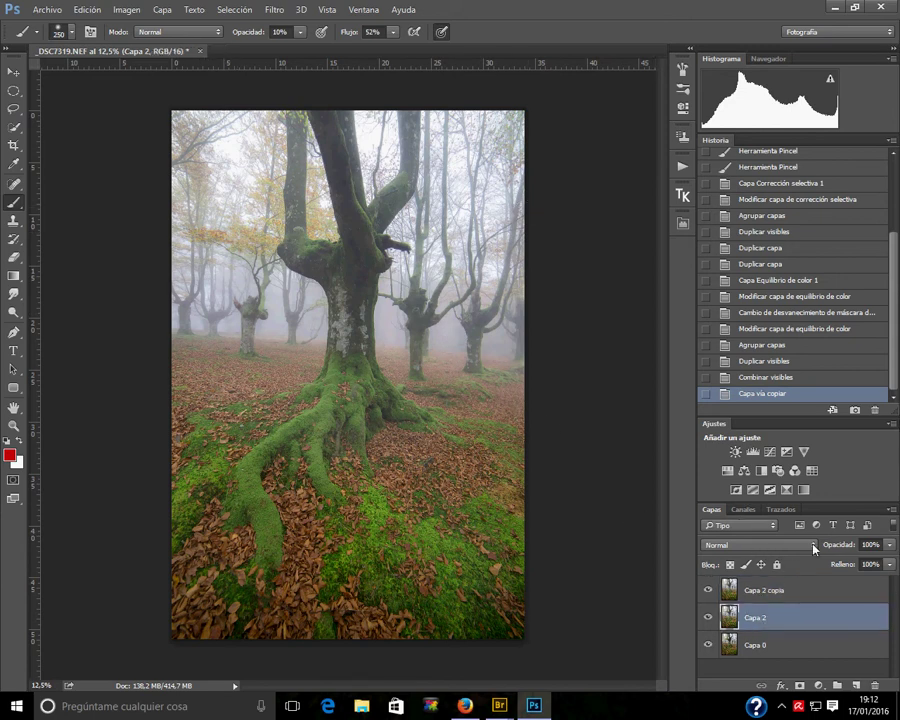
click(814, 546)
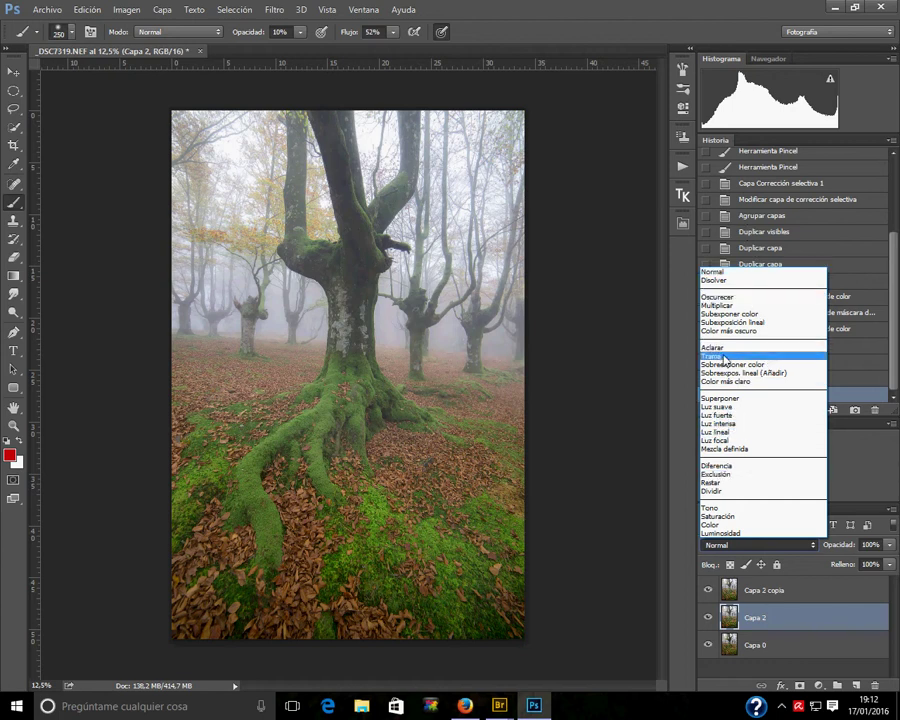
click(724, 357)
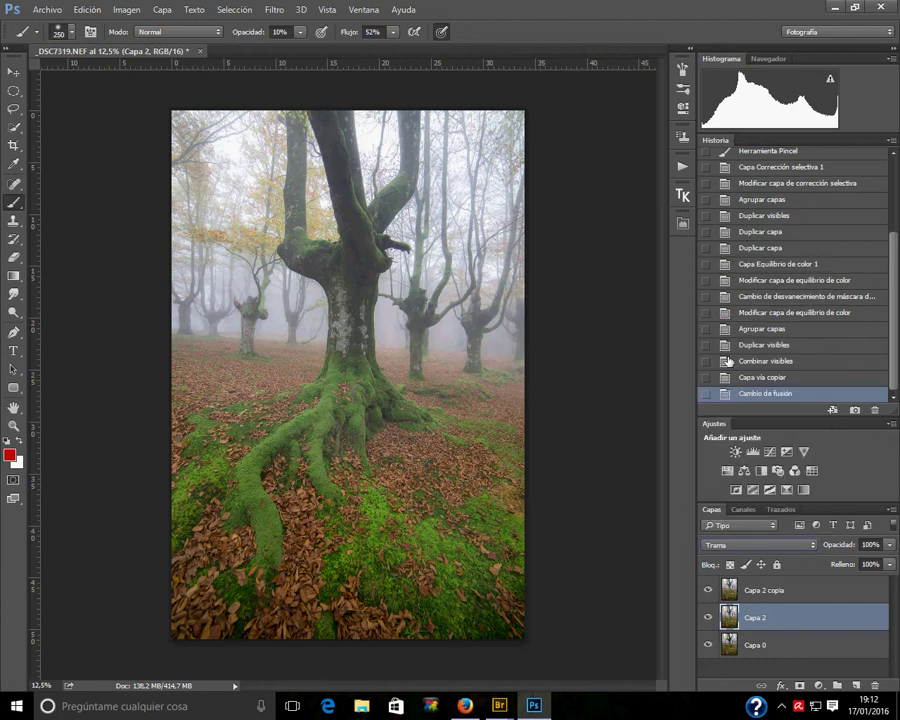
click(766, 591)
click(816, 550)
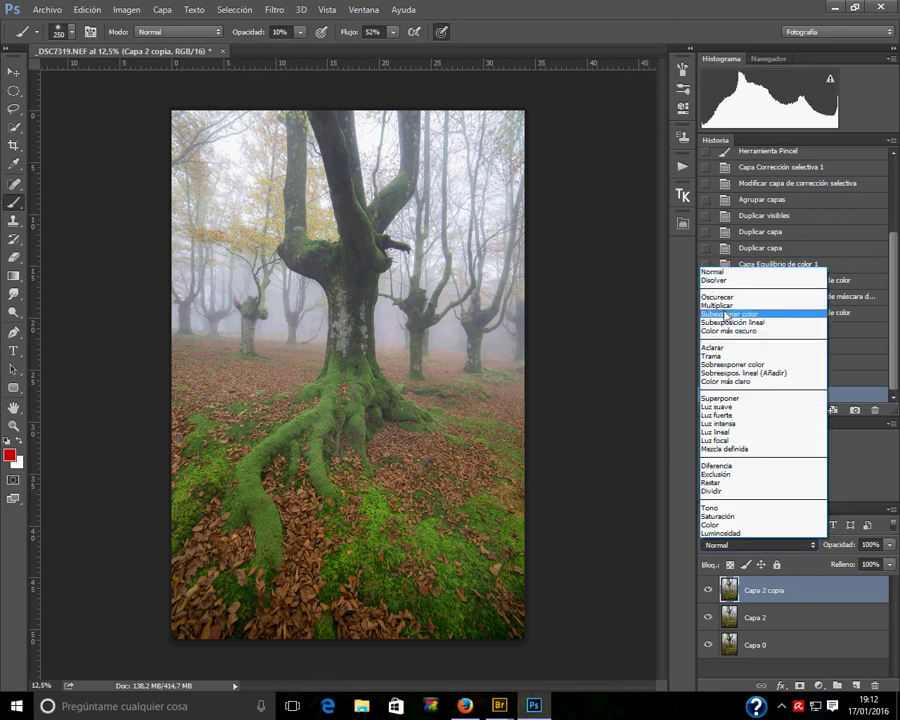
click(716, 305)
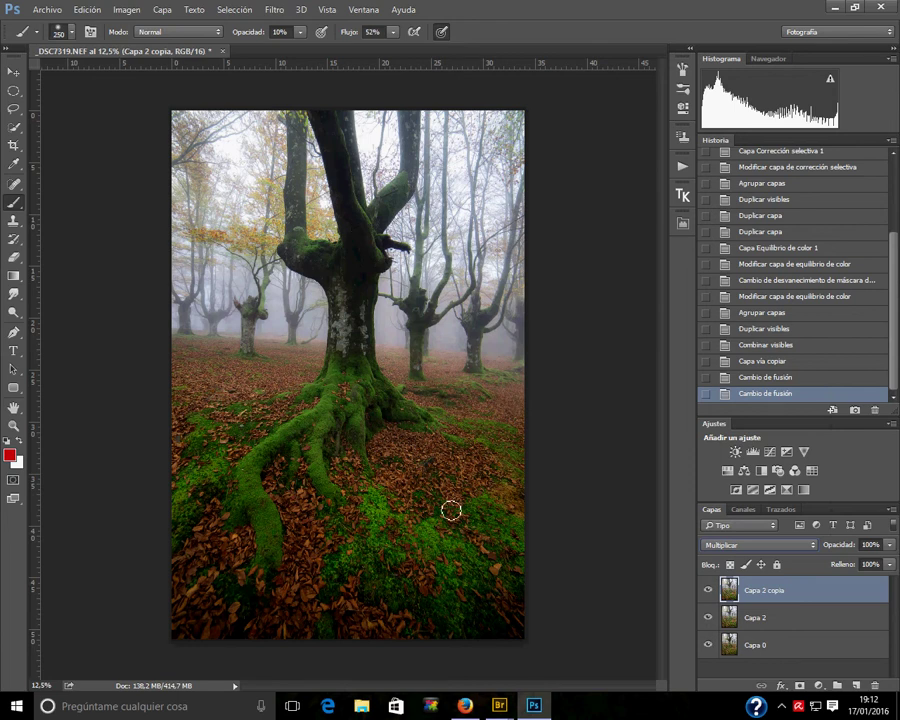
click(709, 618)
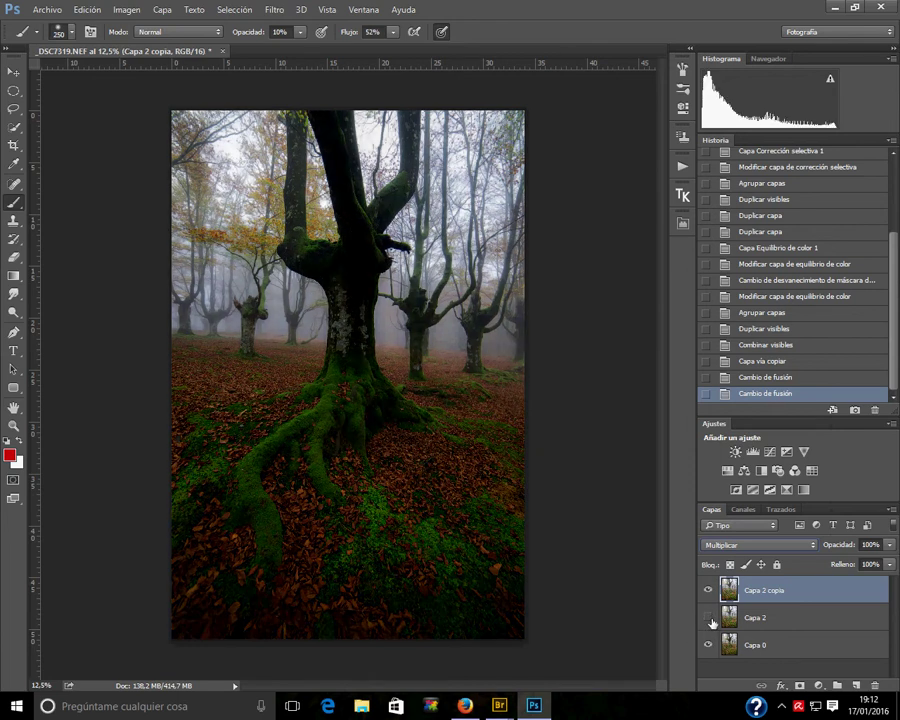
click(709, 618)
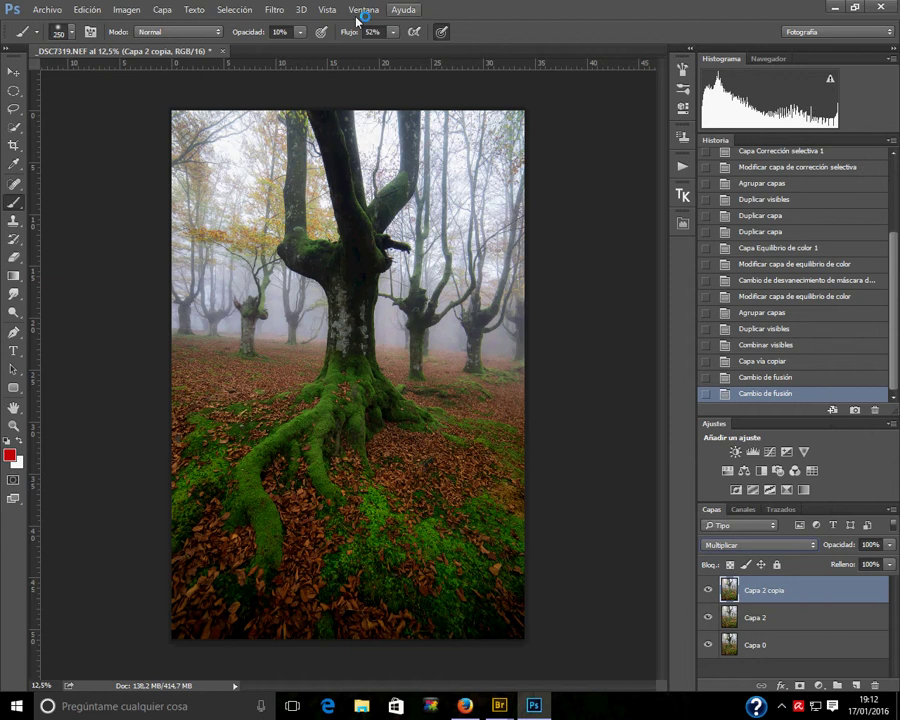
Apply a Gaussian Blur with a 33-pixel radius to Capa 2 copia
click(283, 12)
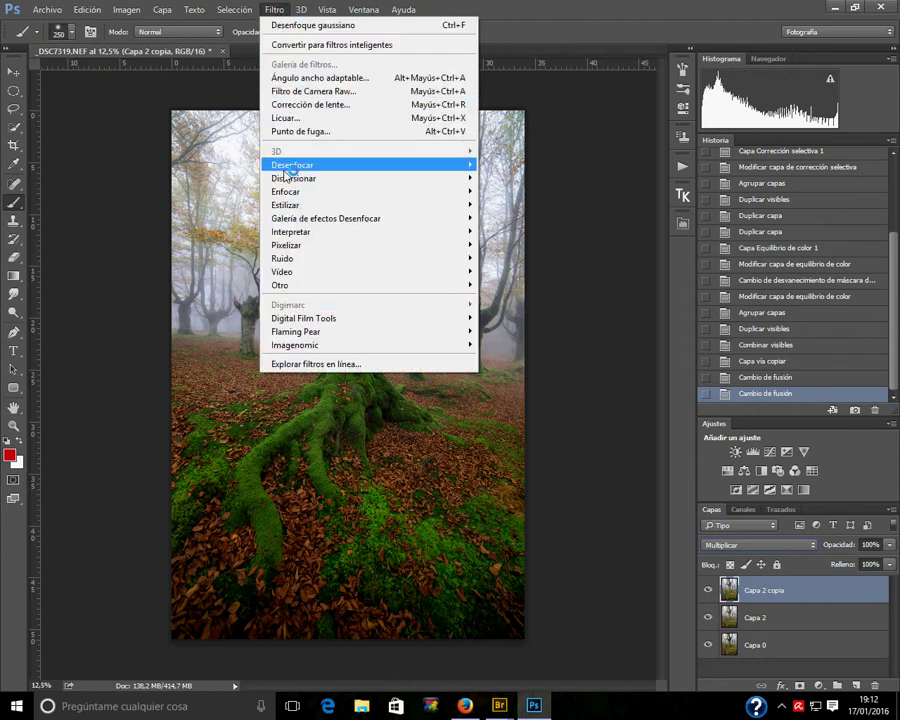
mouse_move(292, 164)
click(566, 259)
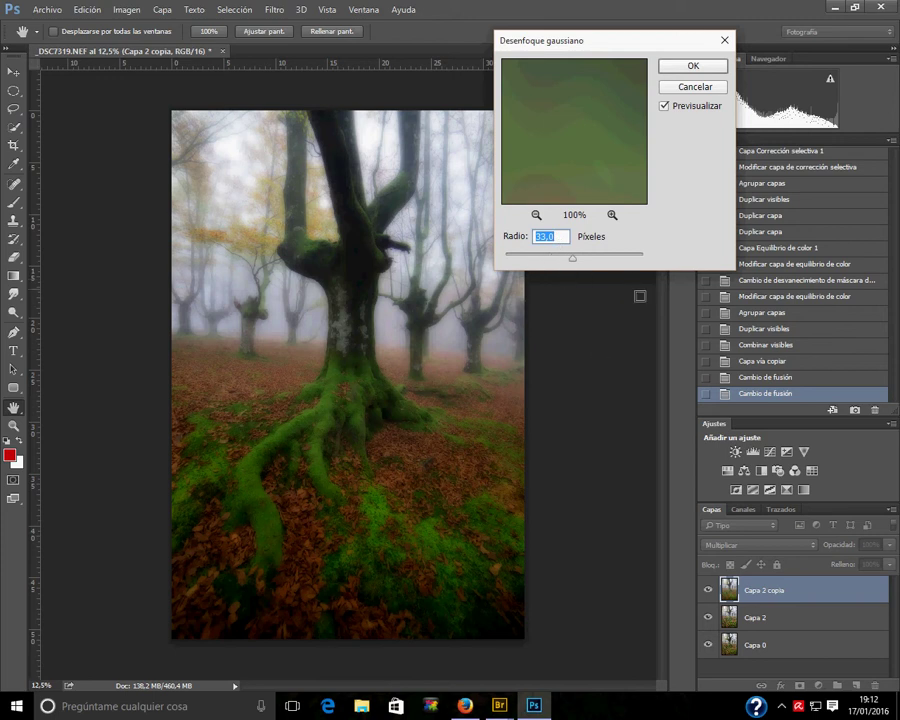
text(33)
text(3)
text(0)
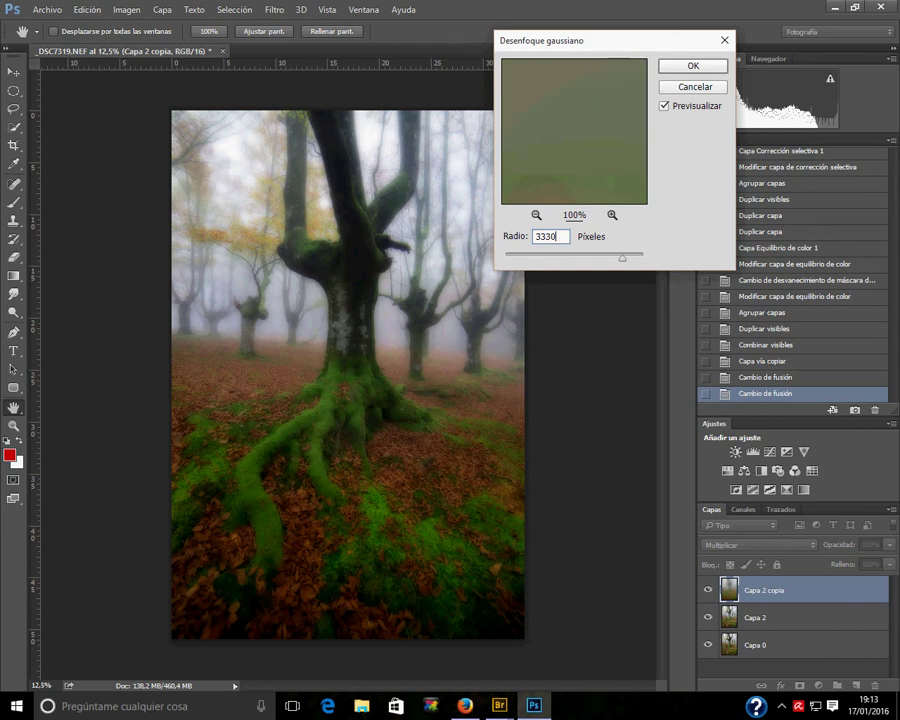
double_click(561, 238)
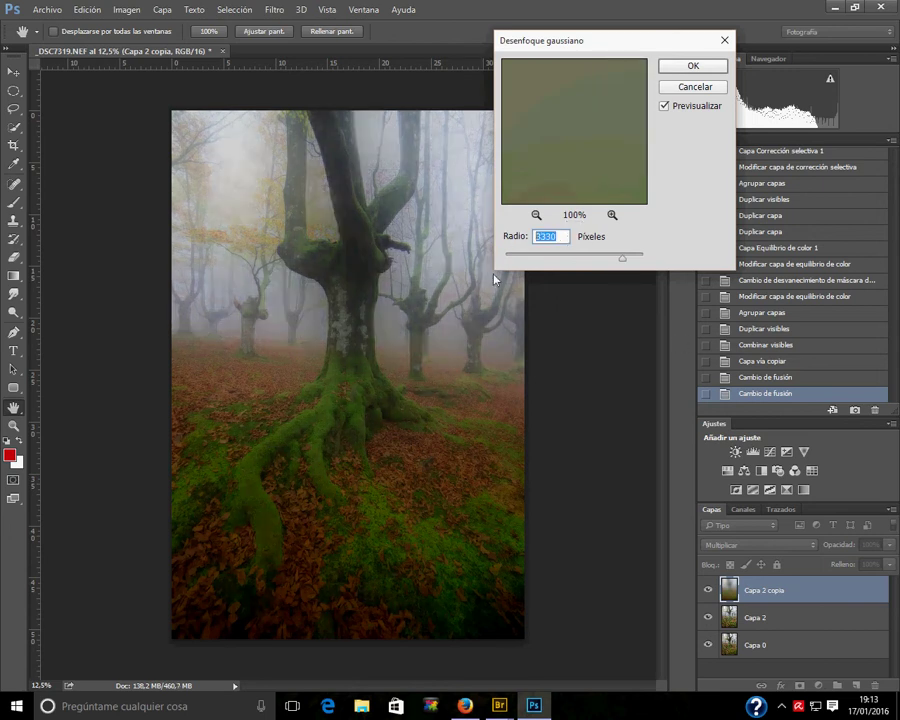
text(30)
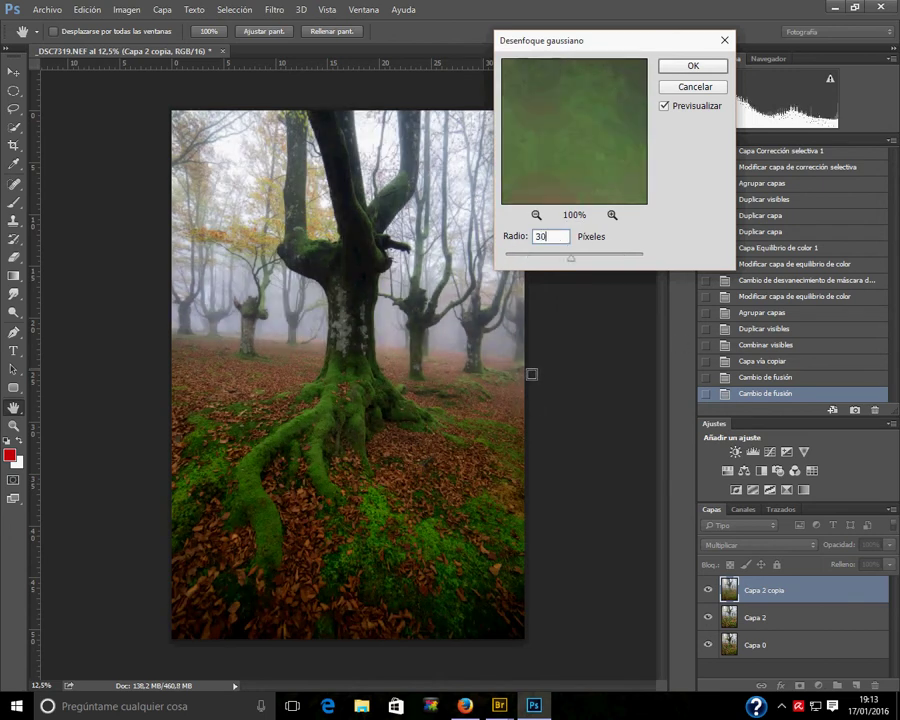
text(3)
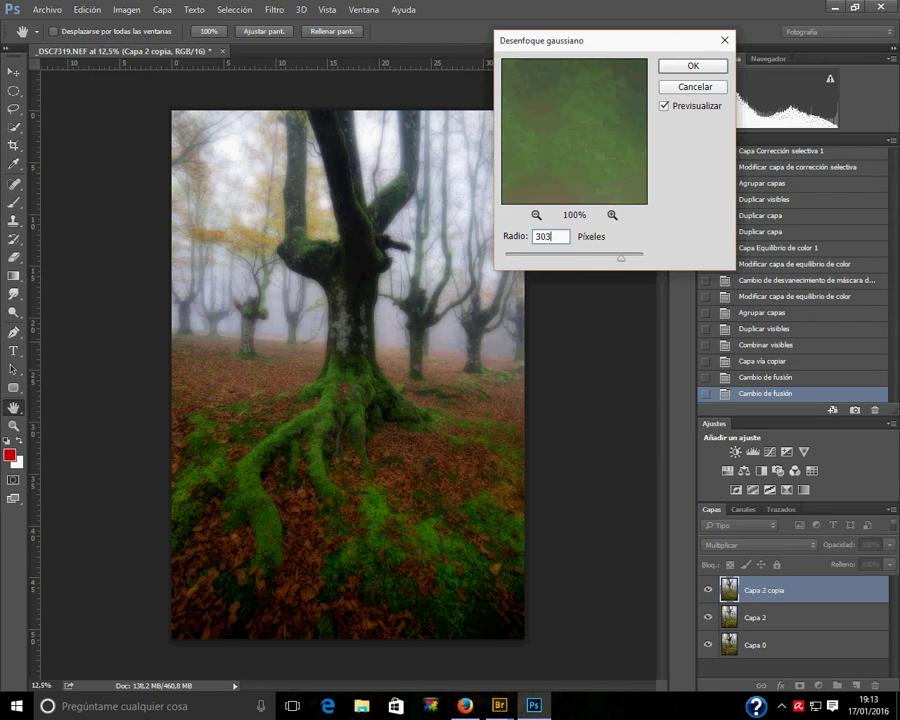
text(5)
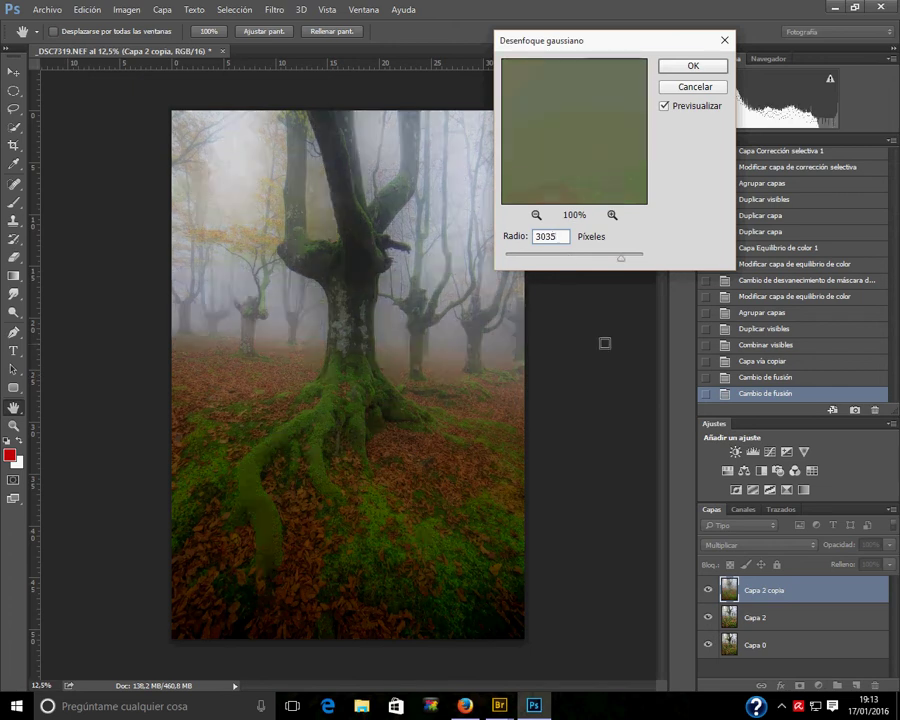
key(Tab)
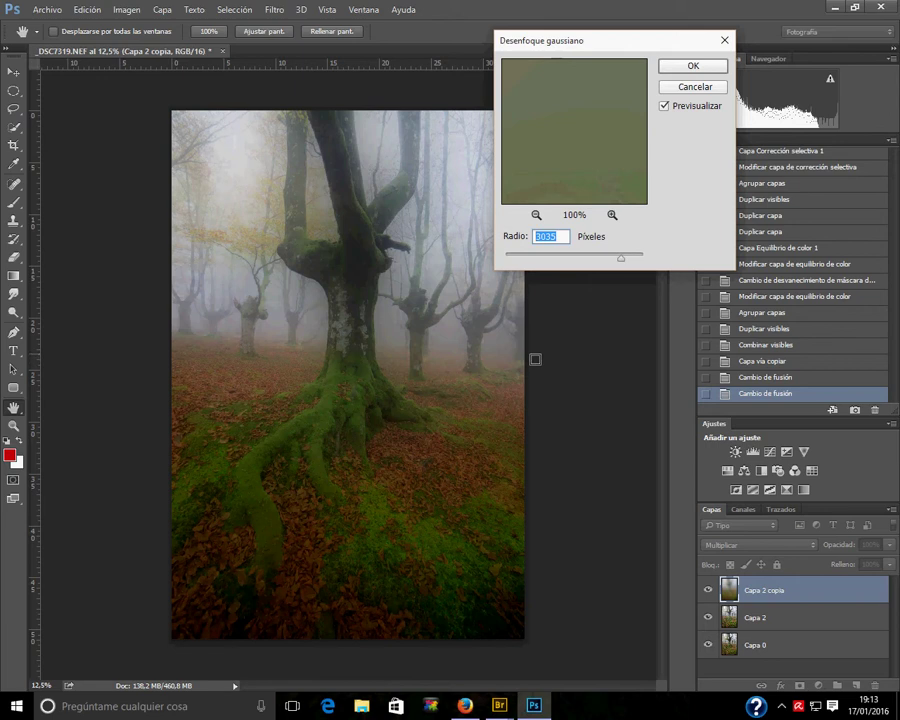
text(33)
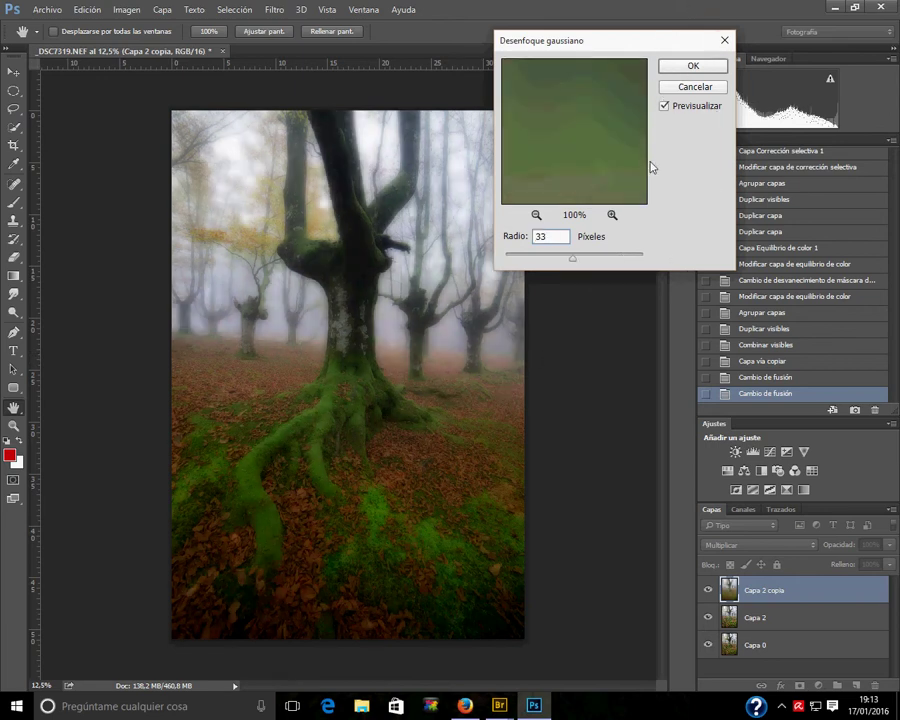
click(690, 66)
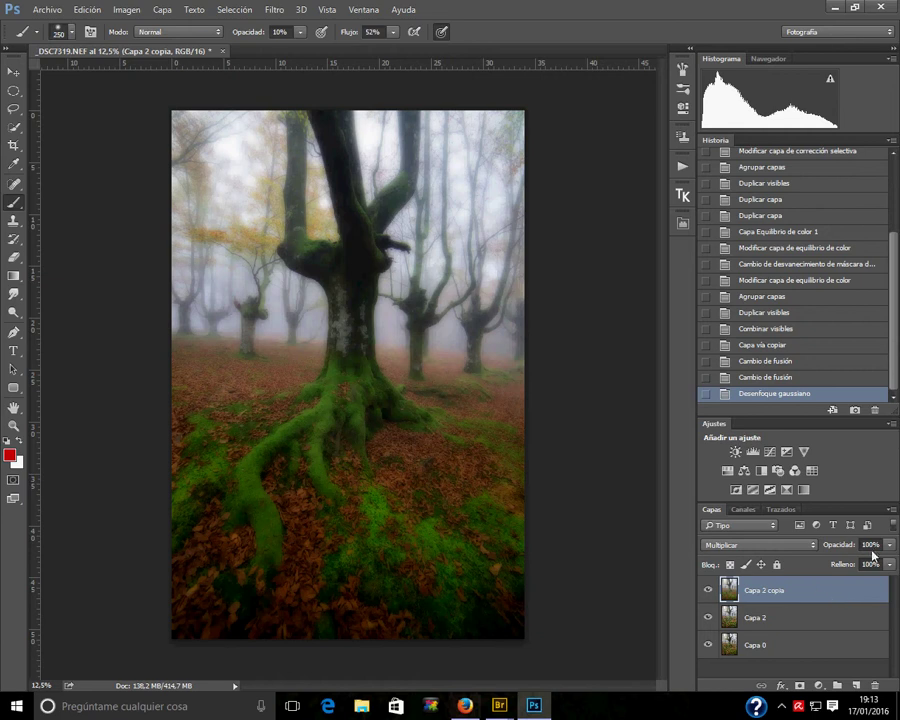
Set the blurred Capa 2 copia layer's opacity to 60%
click(868, 549)
text(60)
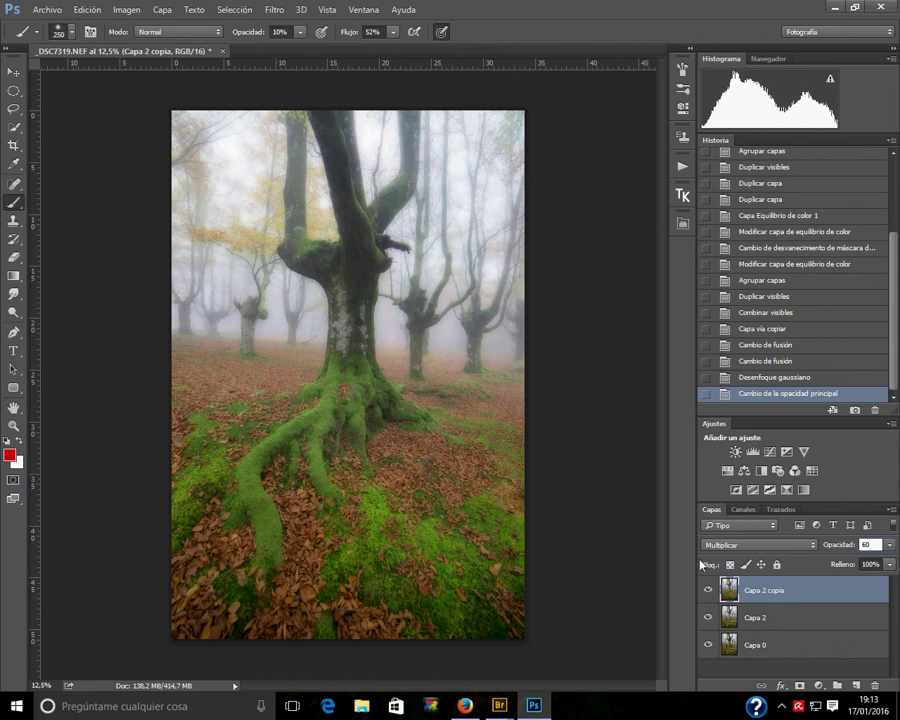
key(Return)
Group Capa 2 and Capa 2 copia into Grupo 1 with 70% group opacity
shift+click(770, 623)
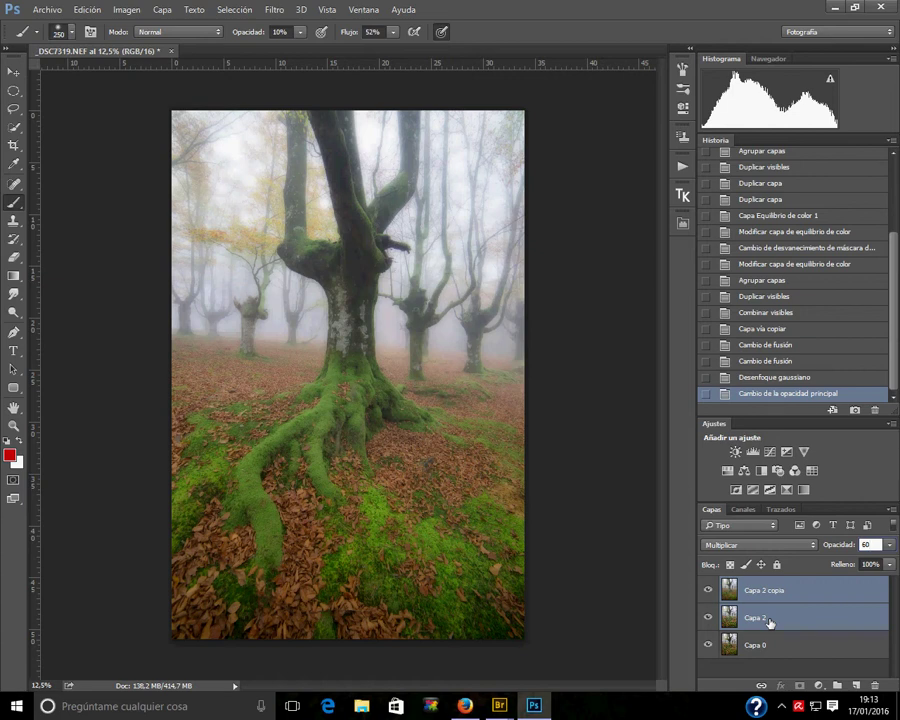
key(ctrl+g)
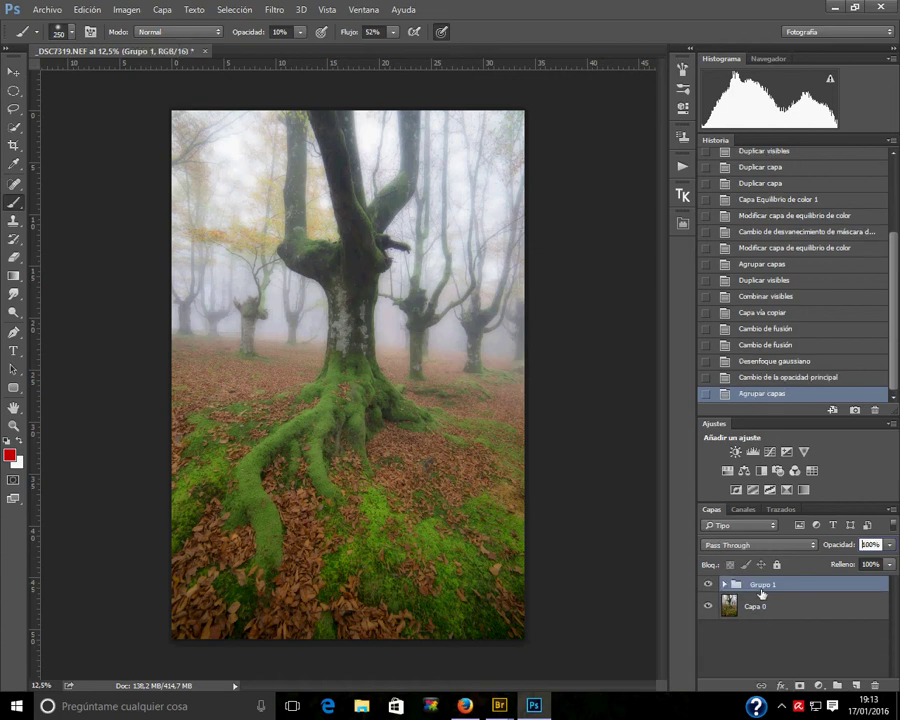
click(871, 545)
text(70)
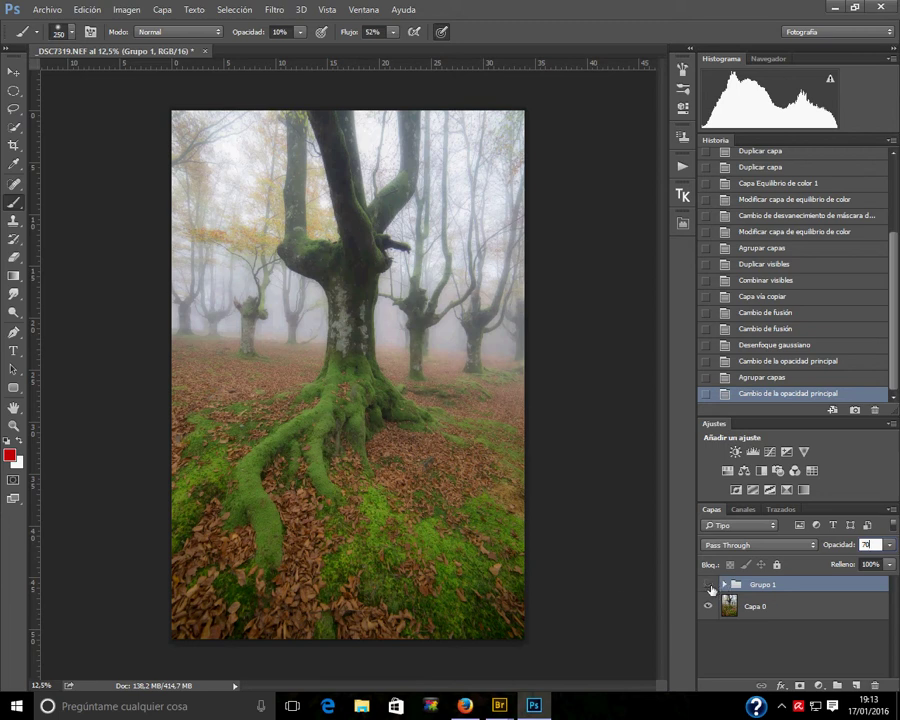
Toggle Grupo 1 off and on repeatedly to compare the glow, ending visible
click(709, 585)
click(710, 587)
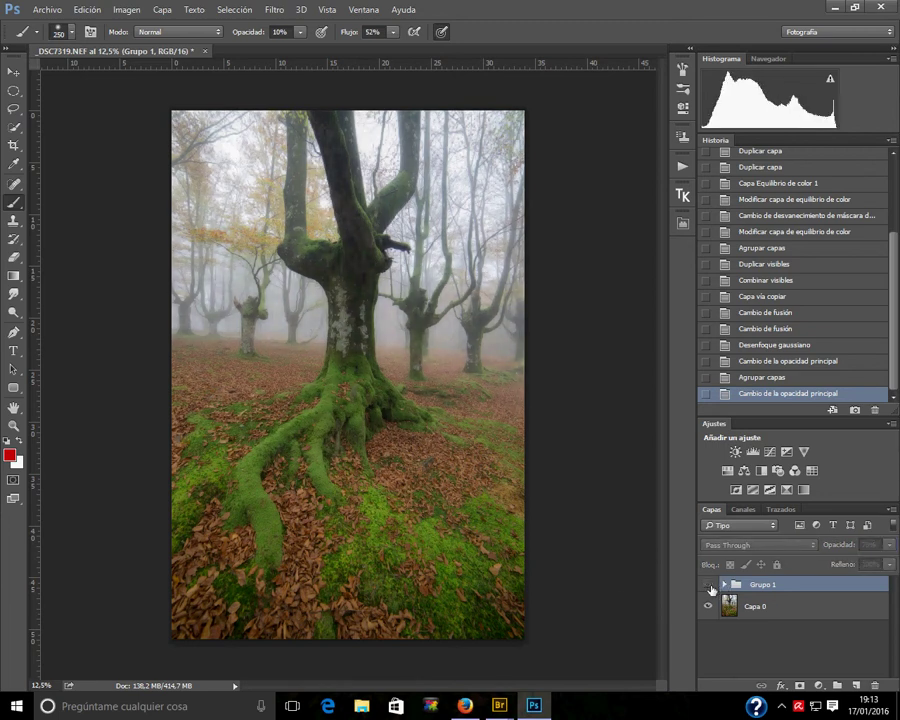
click(710, 587)
click(710, 587)
click(710, 587)
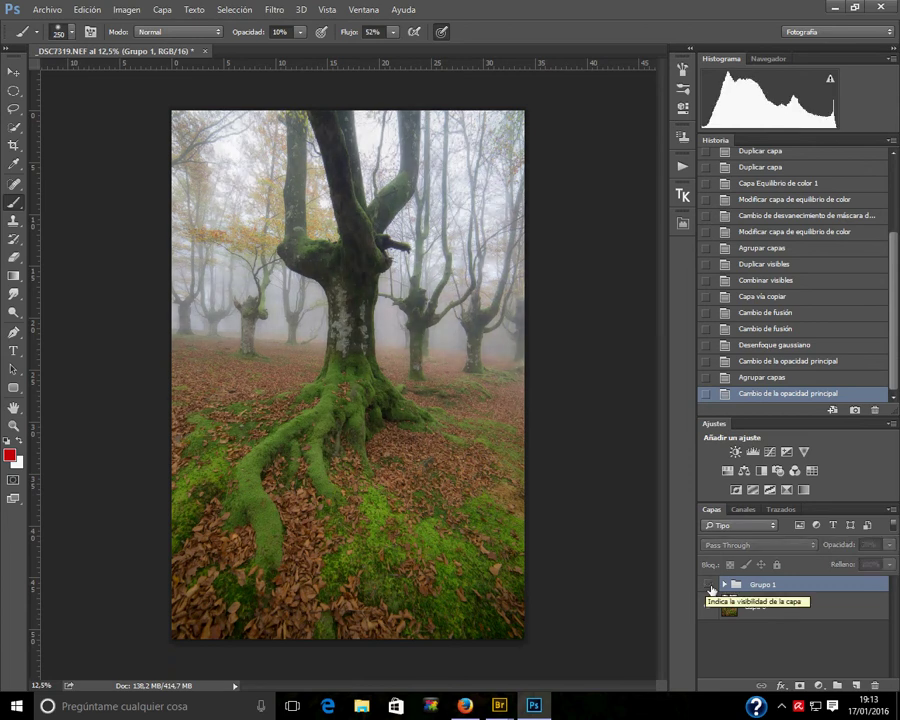
click(710, 587)
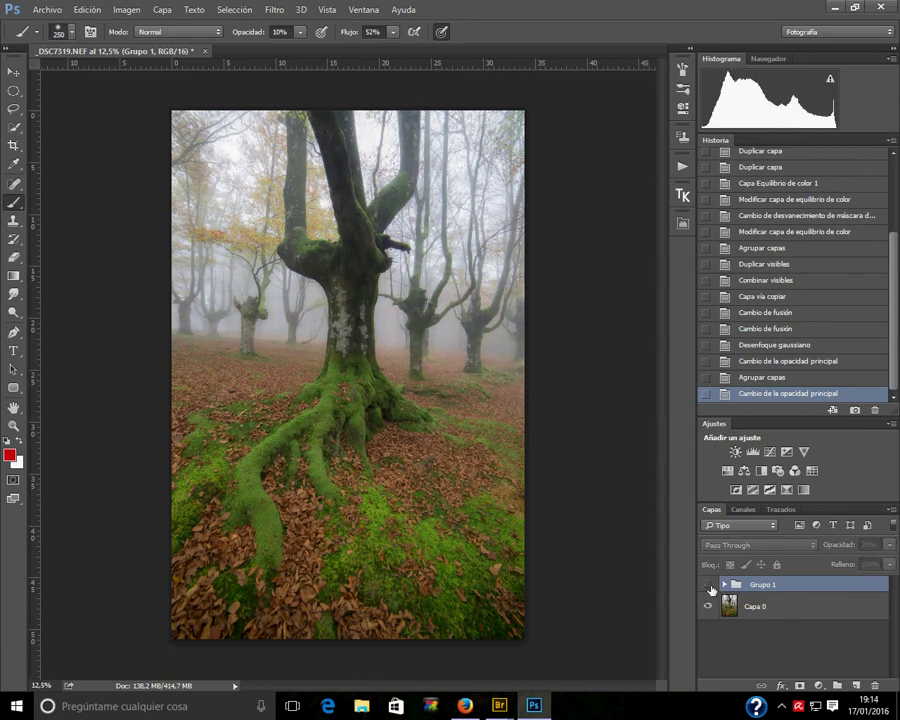
click(710, 587)
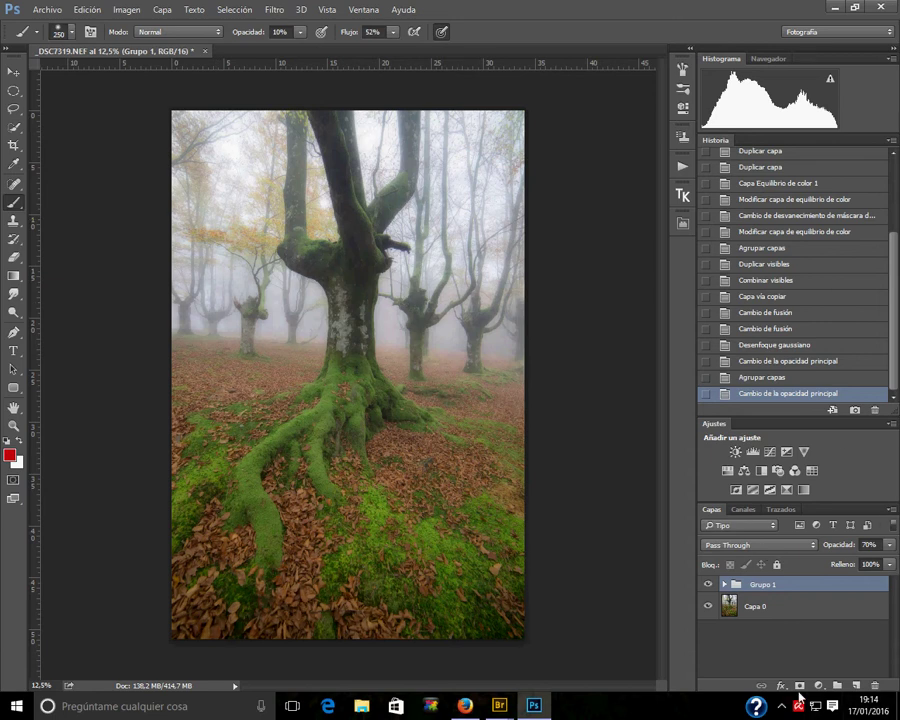
Add a white layer mask to Grupo 1 and make black the painting colour
click(799, 686)
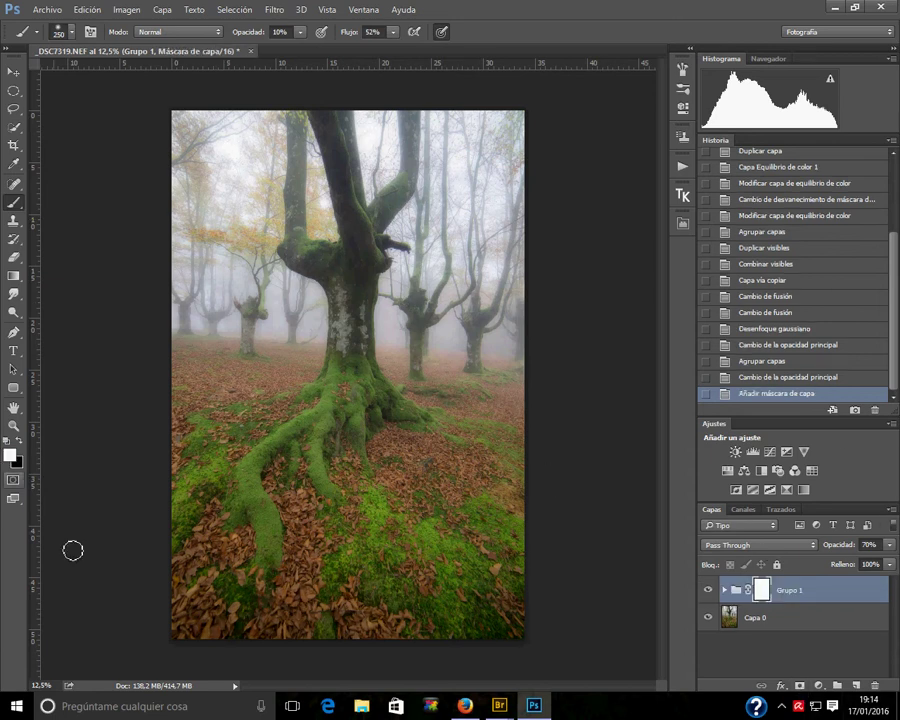
key(x)
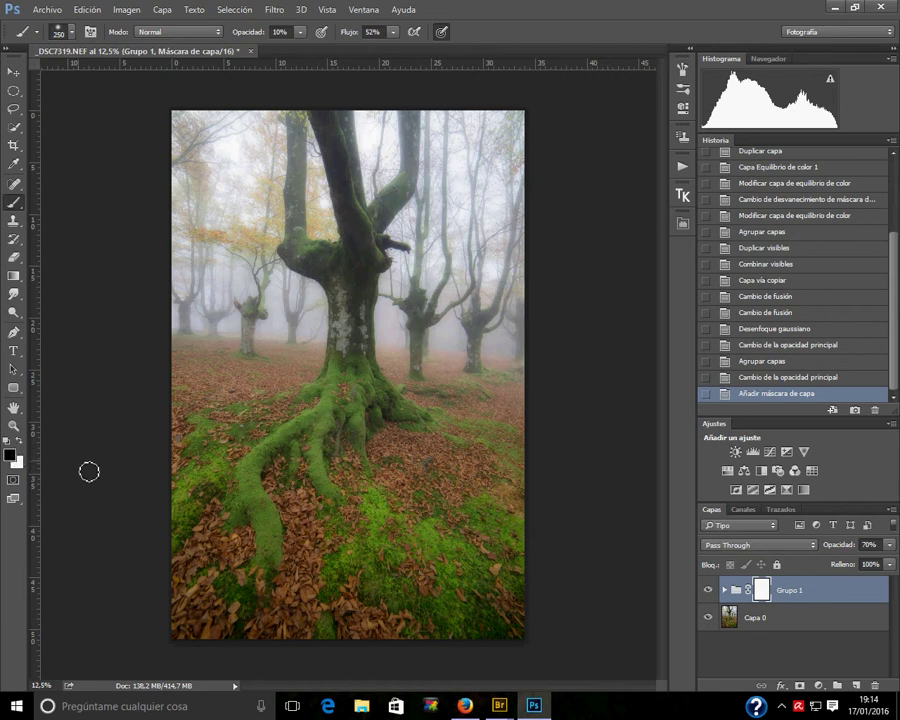
key(alt+x)
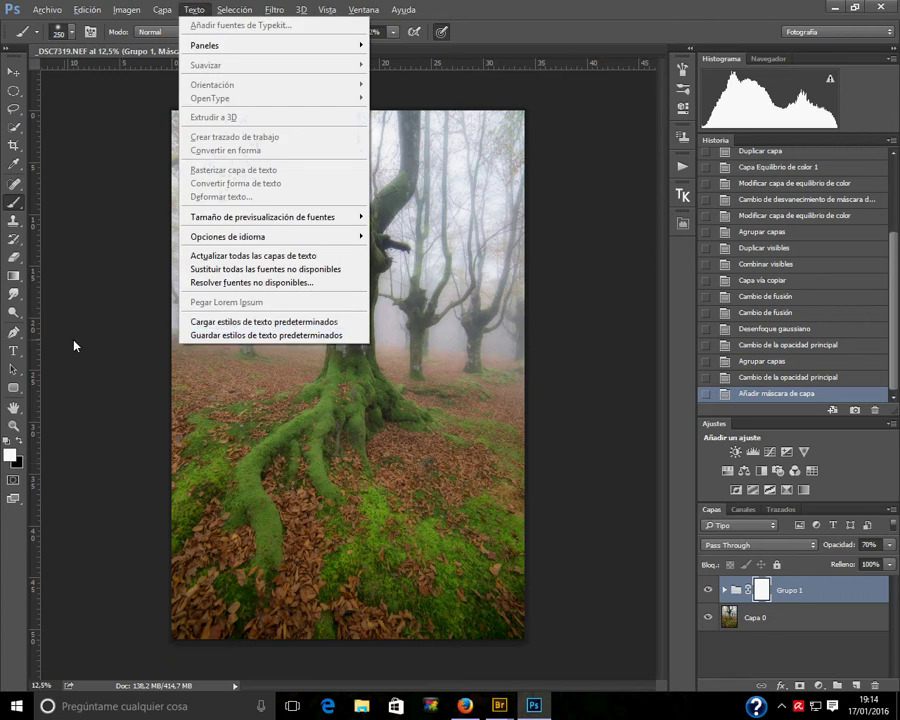
key(Escape)
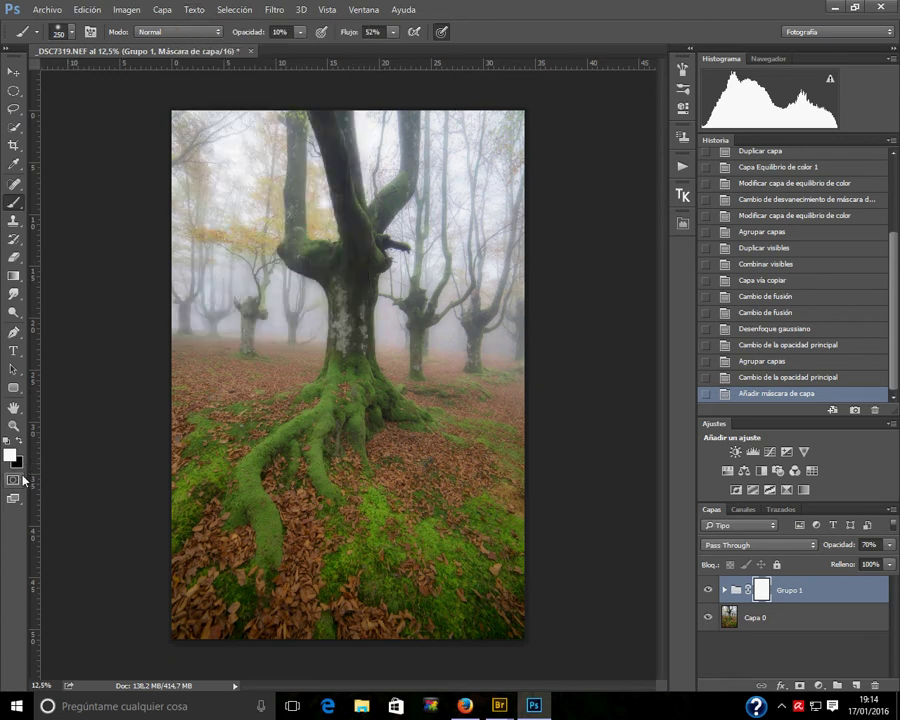
key(alt+x)
key(Escape)
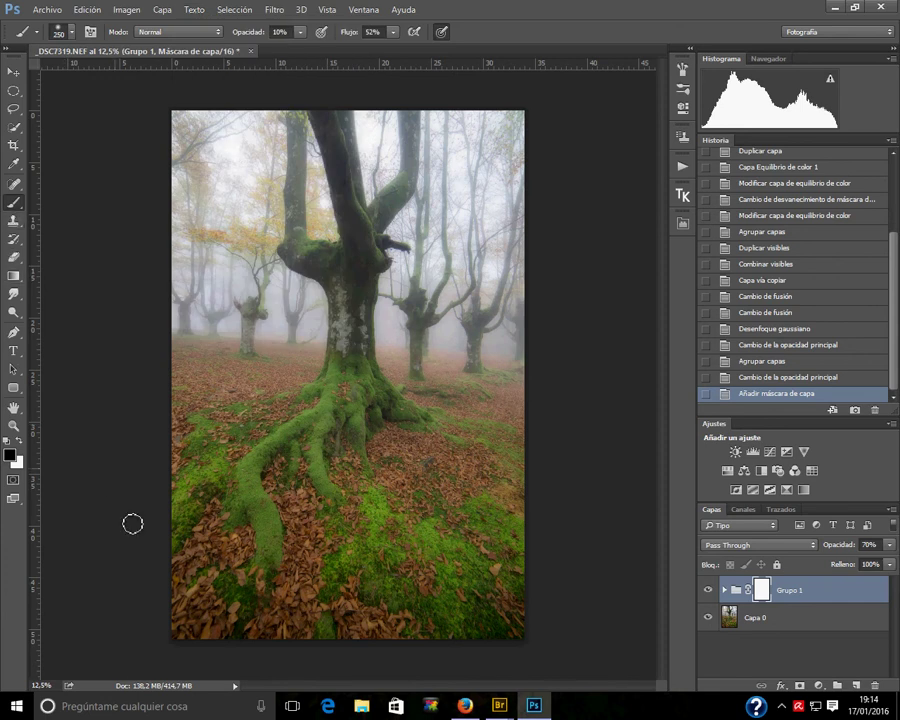
key(alt+x)
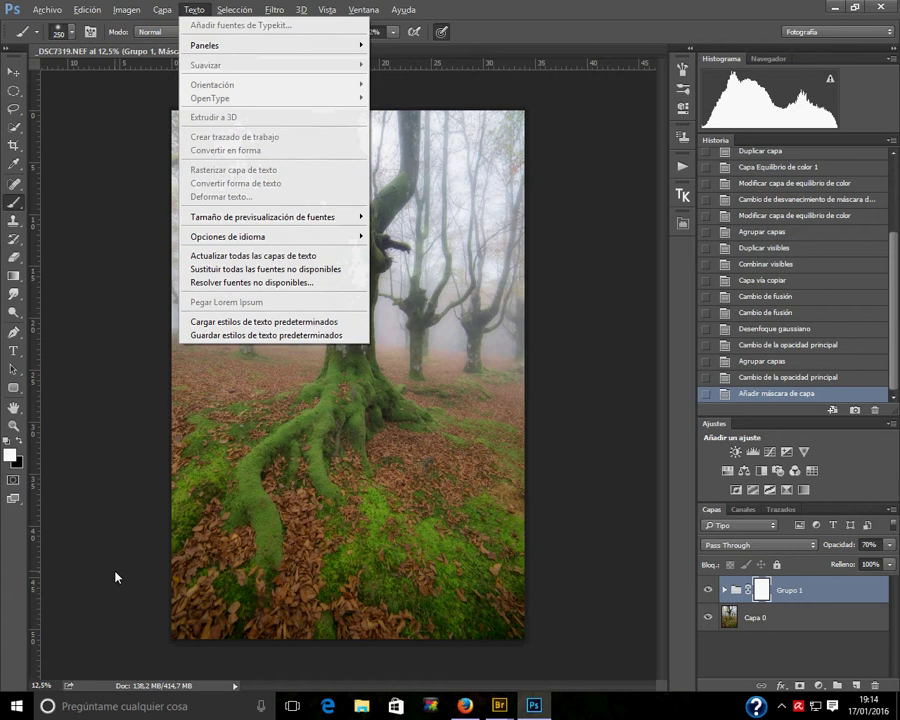
click(19, 203)
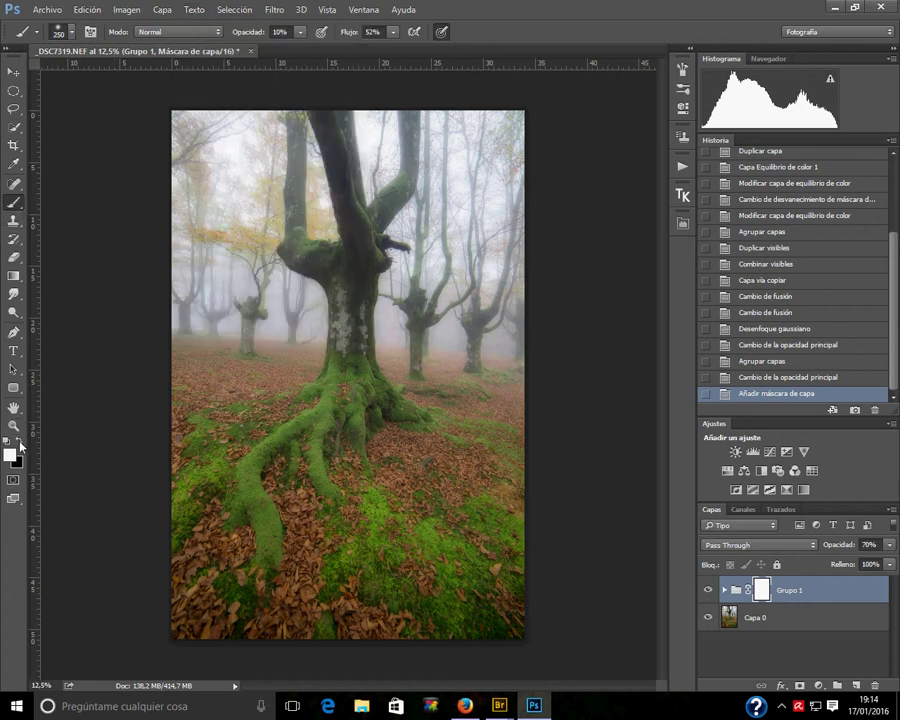
key(alt+x)
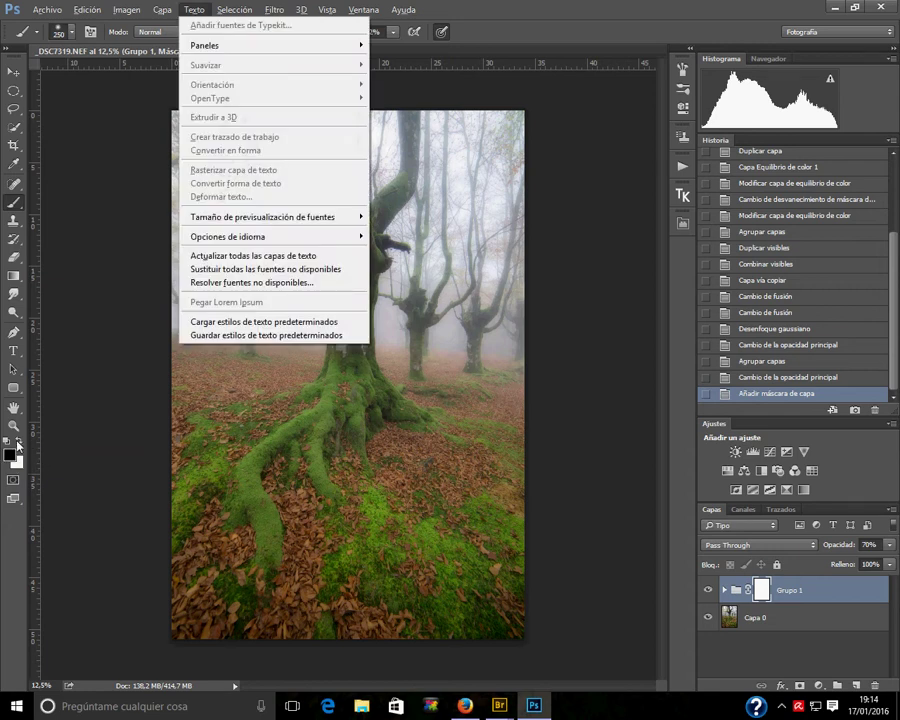
key(Escape)
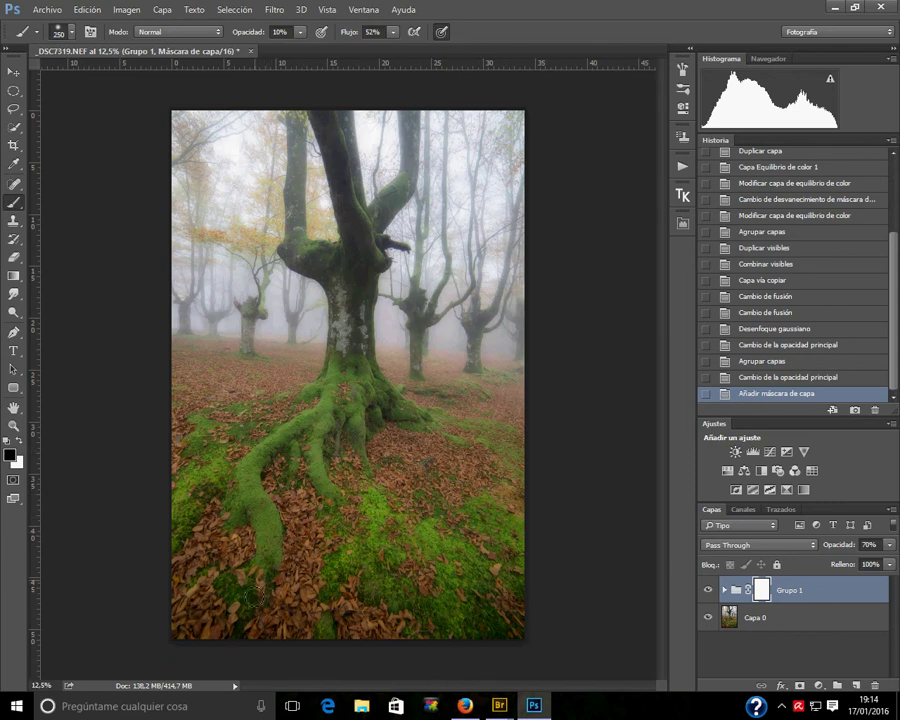
Raise brush opacity to 100% and paint black on the mask over the lower-left roots and foreground
drag(258, 605, 163, 683)
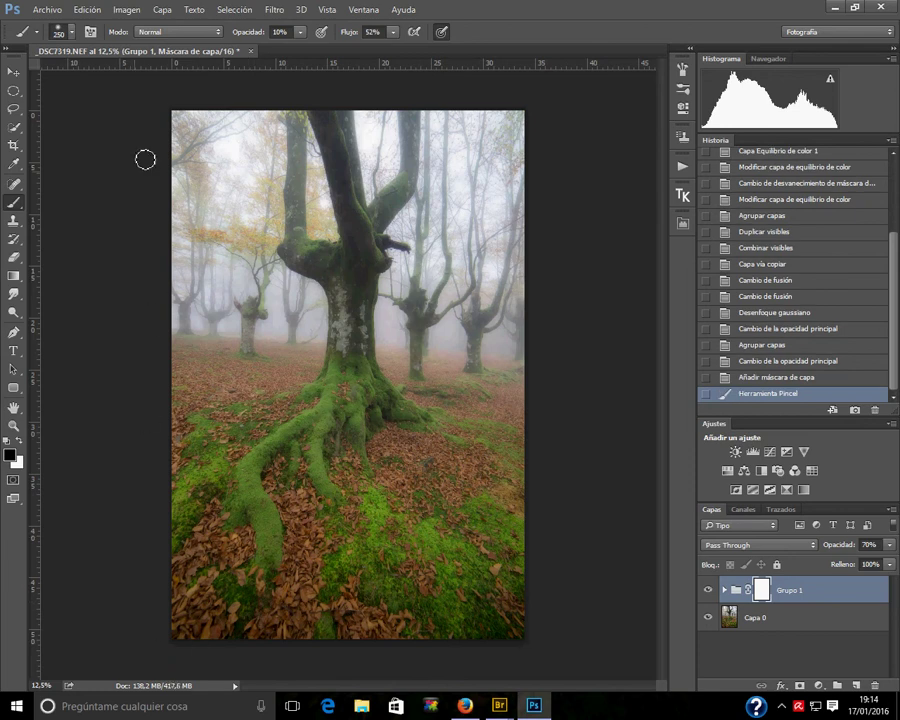
drag(238, 38, 502, 44)
drag(205, 680, 215, 603)
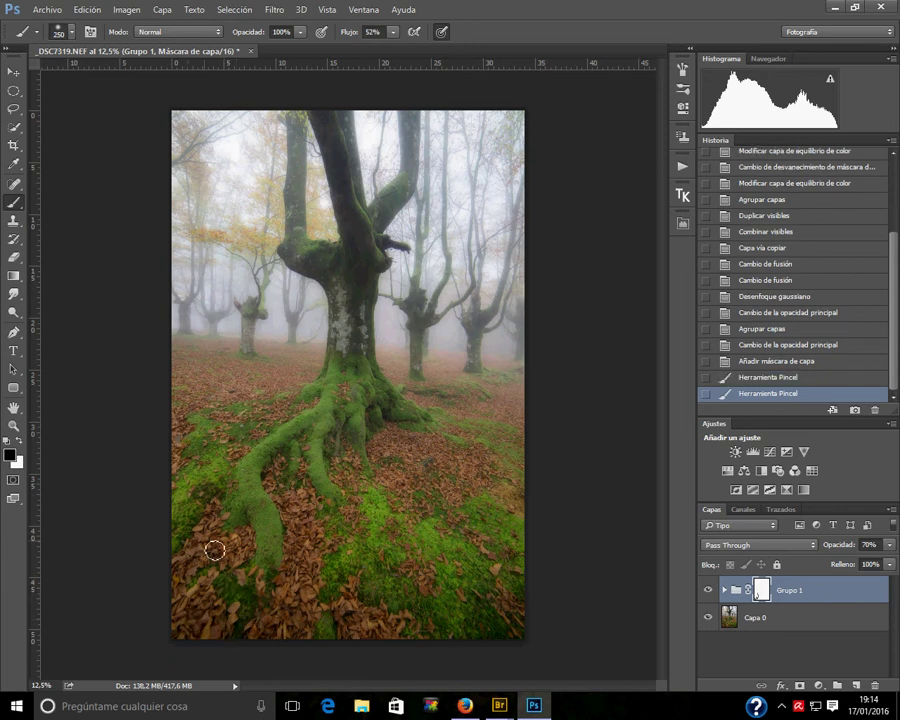
mouse_move(227, 482)
mouse_down()
mouse_move(257, 494)
mouse_move(333, 452)
mouse_move(450, 614)
mouse_move(480, 645)
mouse_move(500, 643)
mouse_up()
drag(500, 643, 520, 641)
Mask the lower-right ground and bottom edge, enlarging the brush to size 900
mouse_move(519, 587)
mouse_down()
mouse_move(488, 592)
mouse_move(473, 660)
mouse_move(485, 641)
mouse_move(516, 637)
mouse_up()
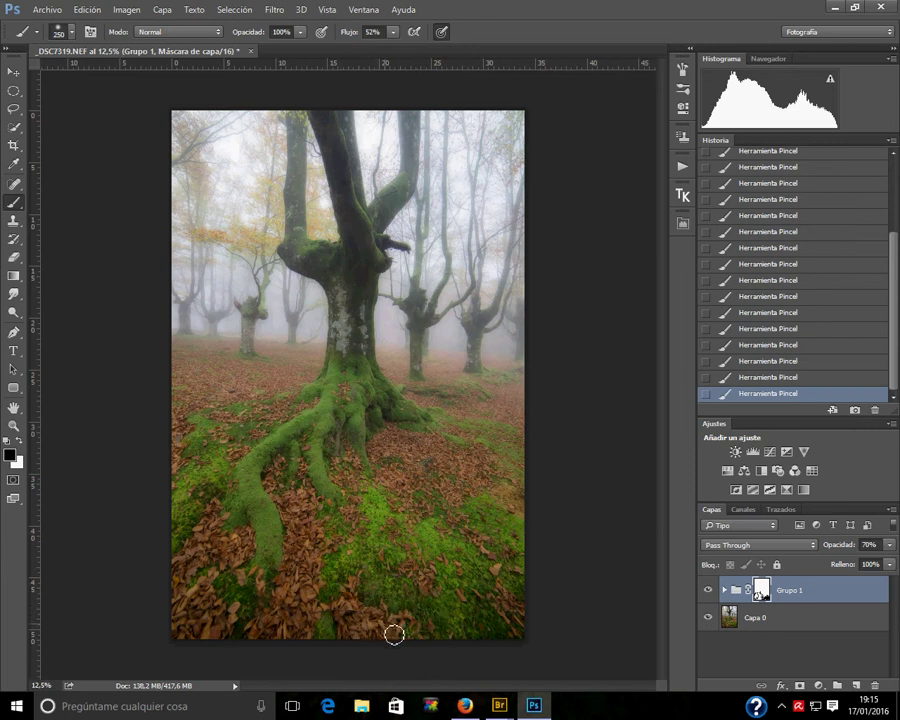
drag(434, 655, 373, 604)
key(bracketright)
key(bracketright)
key(bracketright)
click(532, 628)
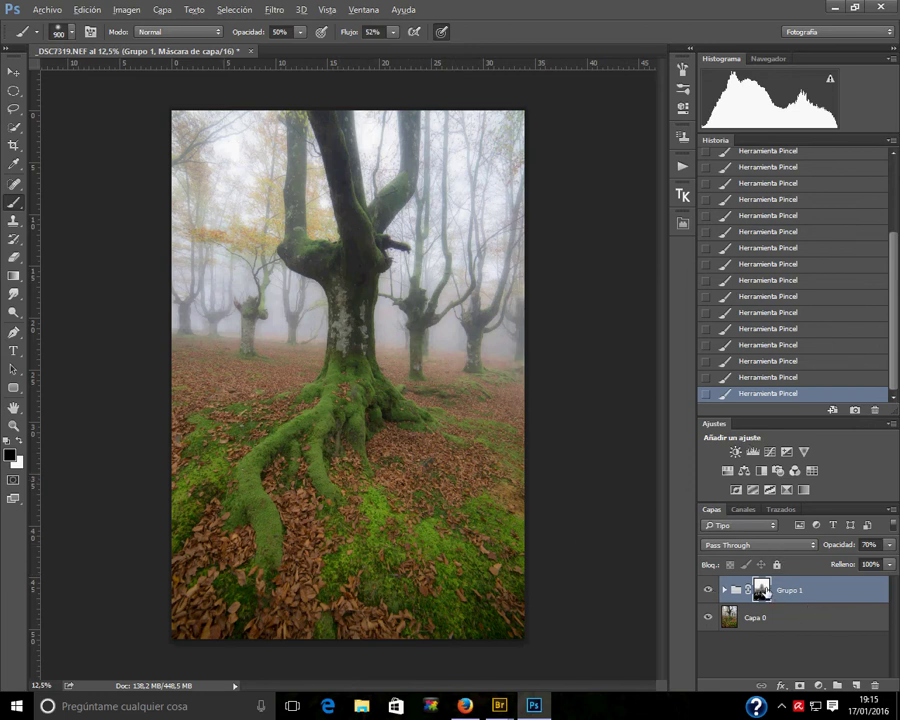
alt+click(766, 594)
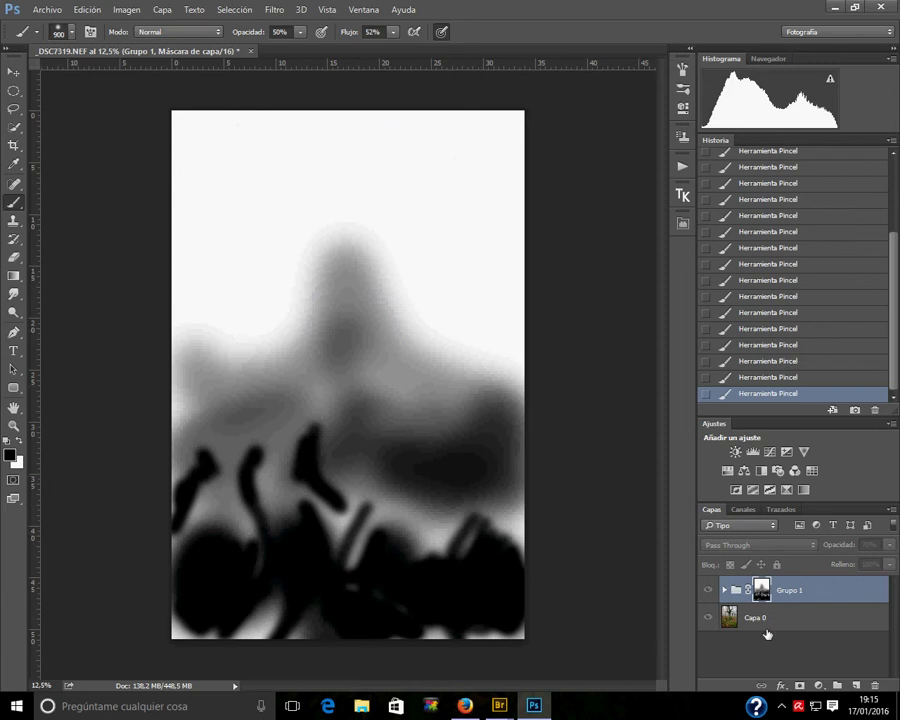
alt+click(768, 592)
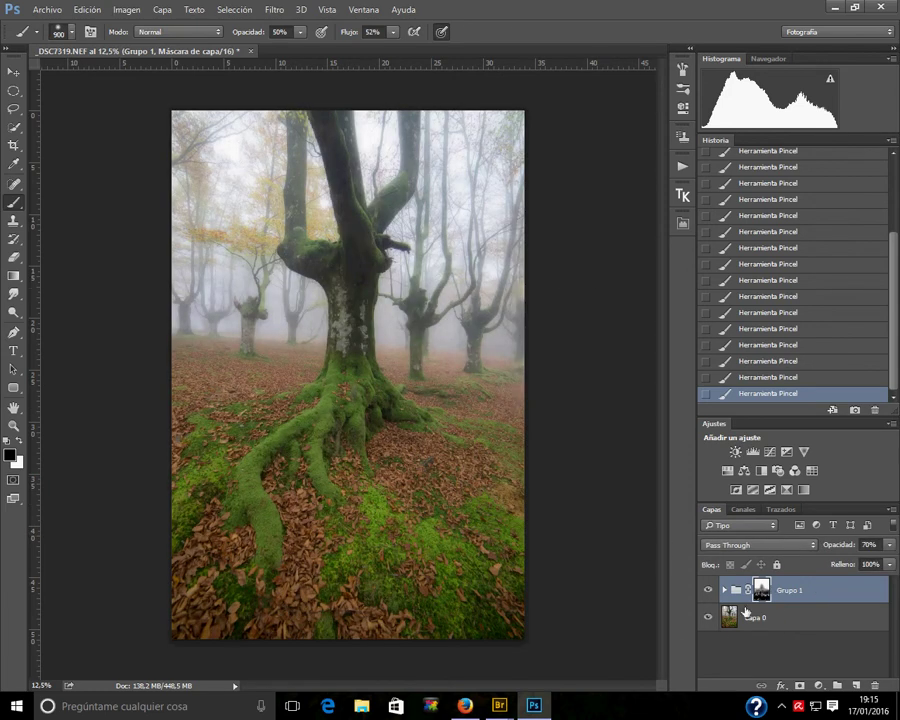
click(710, 591)
click(712, 591)
click(714, 591)
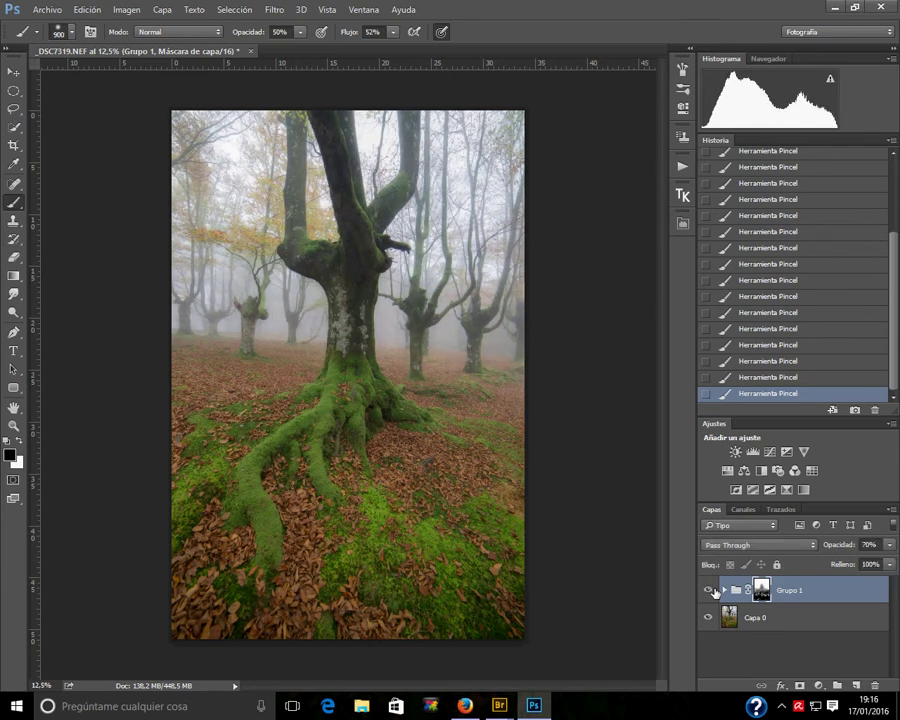
click(712, 591)
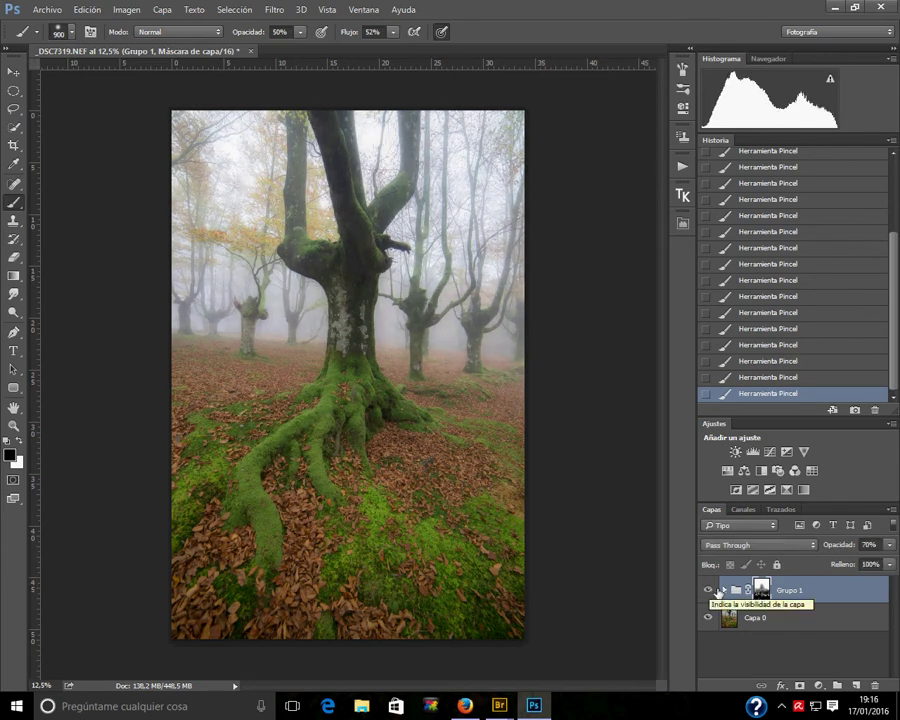